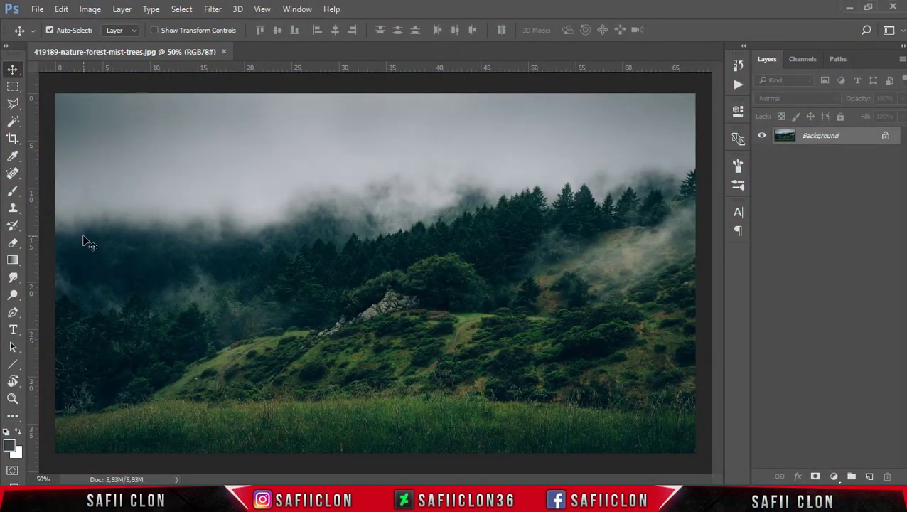
Unlock the photo as Layer 0 and draw an inverted 3-sided polygon triangle over the upper middle
left_click(885, 136)
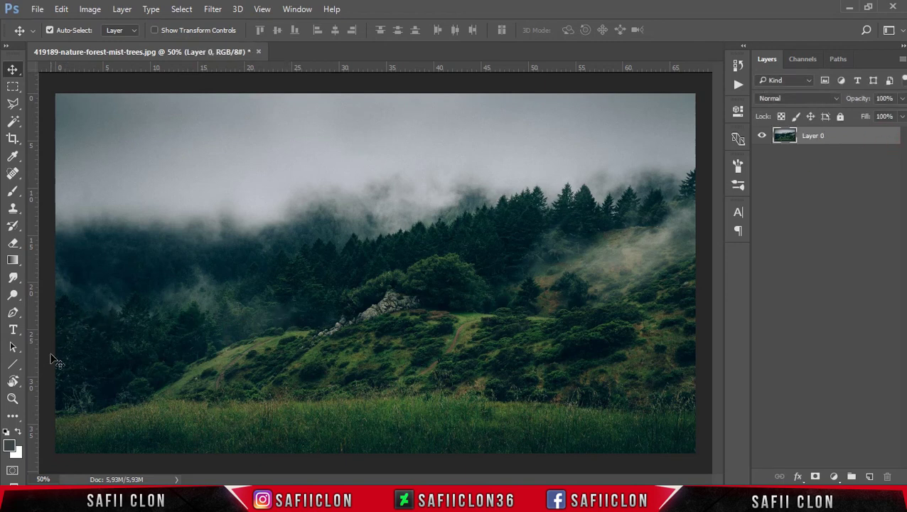
left_click(12, 367)
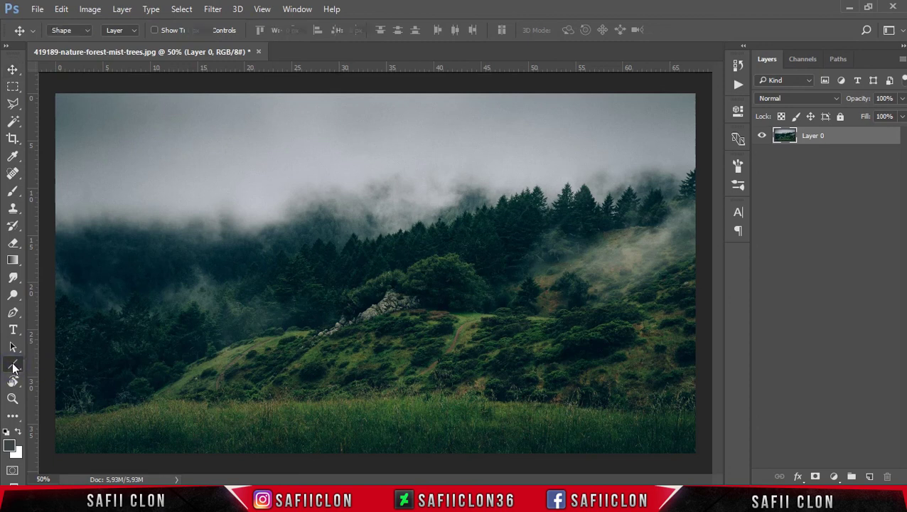
right_click(15, 366)
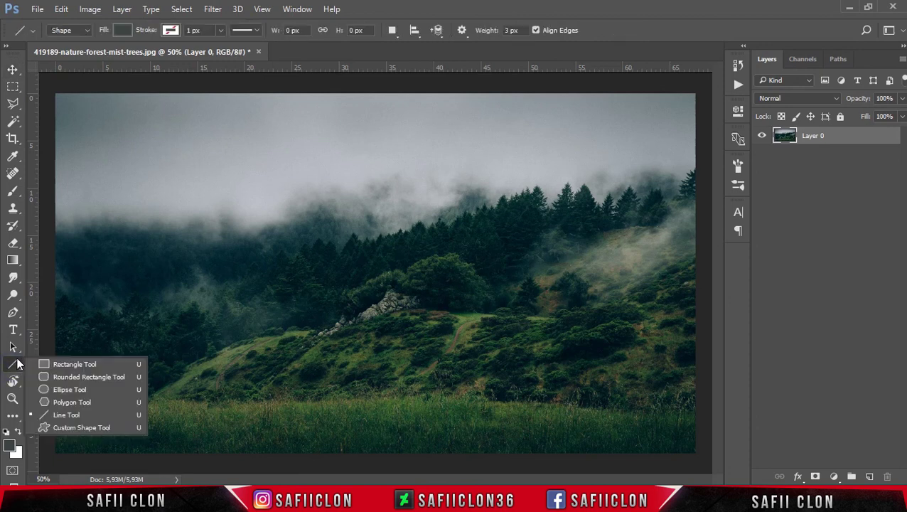
left_click(67, 402)
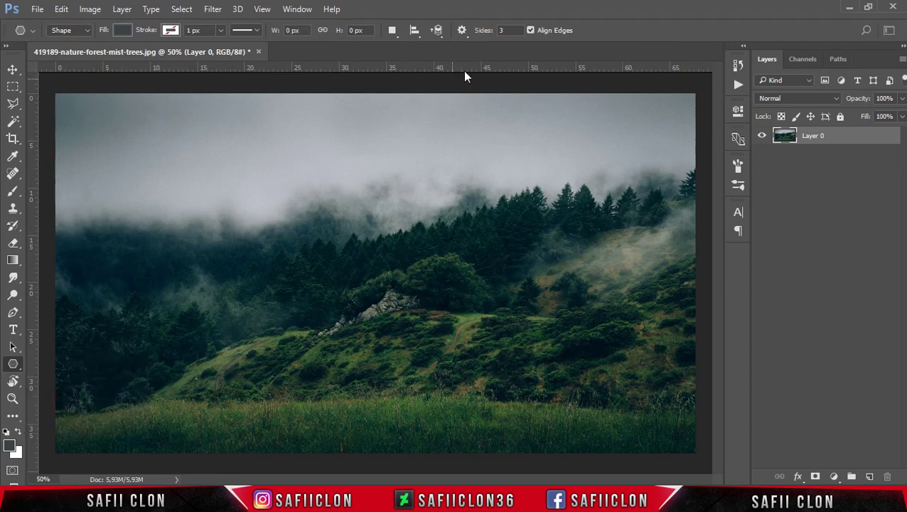
left_click(506, 31)
mouse_move(348, 198)
left_mouse_down()
mouse_move(376, 300)
mouse_move(346, 331)
left_mouse_up()
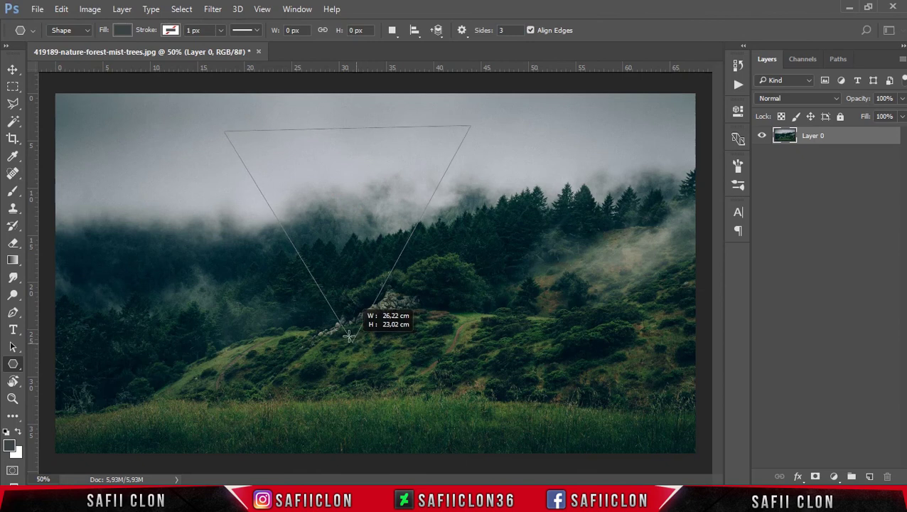
left_click_drag(346, 331, 348, 315)
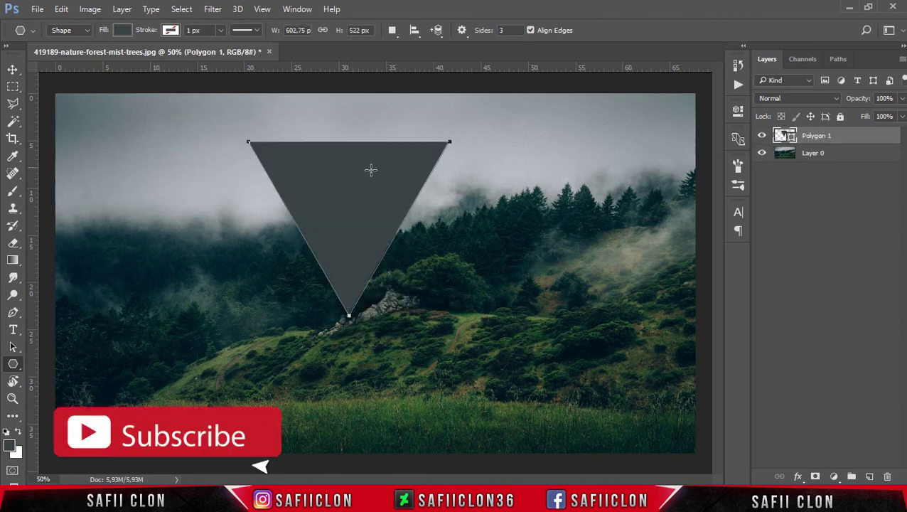
Give the Polygon 1 triangle no fill and a solid white 2 px stroke
left_click(123, 32)
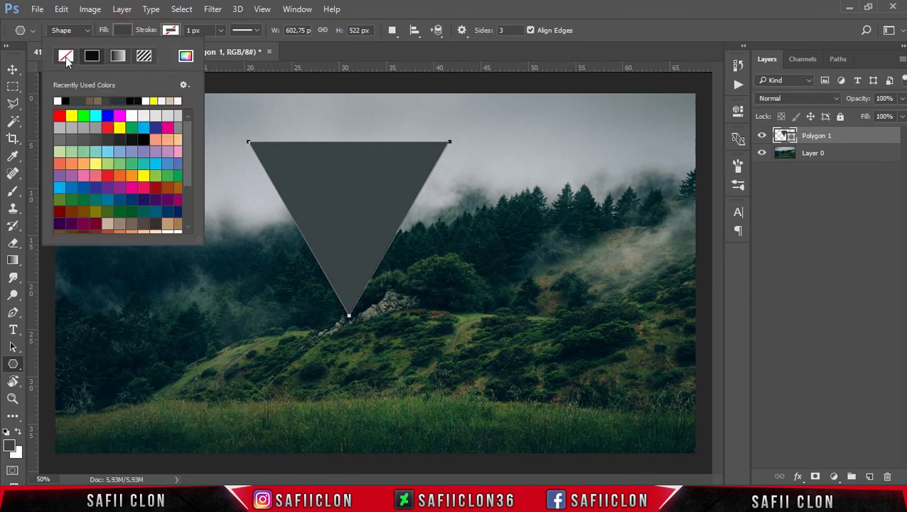
left_click(62, 60)
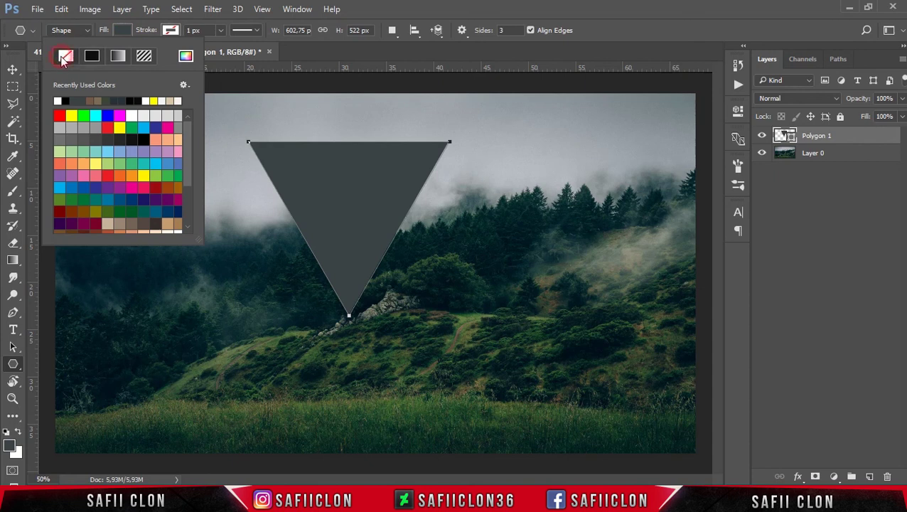
left_click(169, 31)
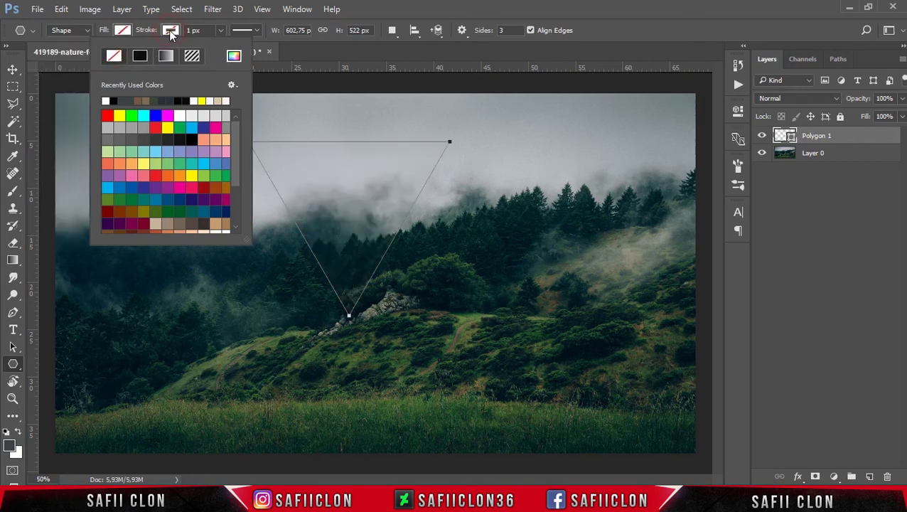
left_click(139, 57)
left_click(111, 101)
left_click(106, 100)
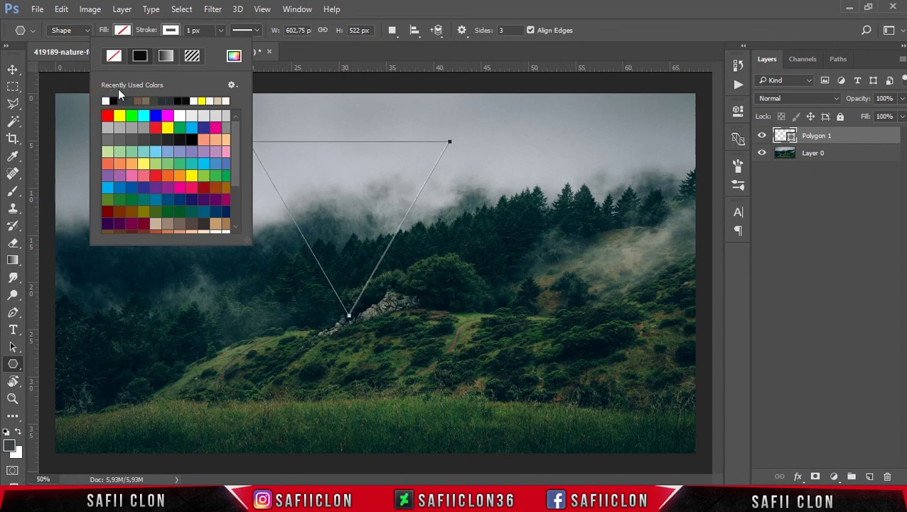
left_click(191, 30)
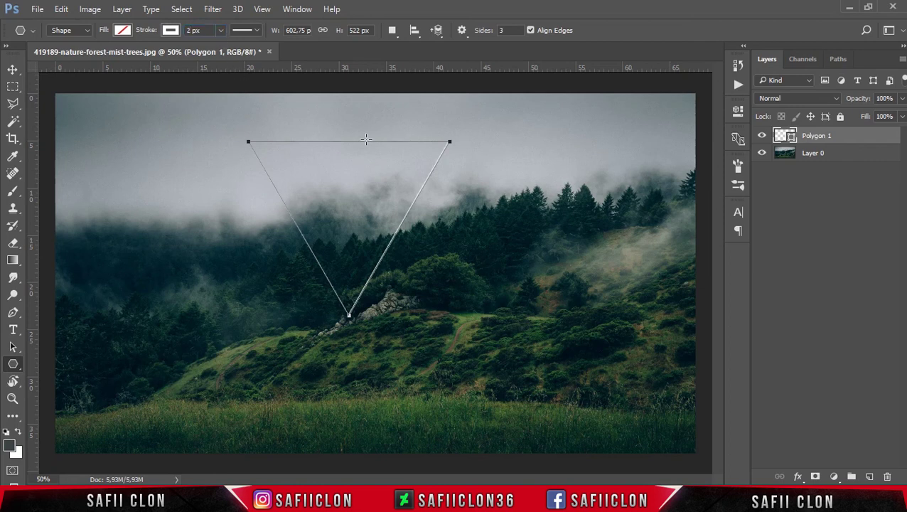
Move the triangle outline down, horizontally centred above the hillside
key("ctrl+t")
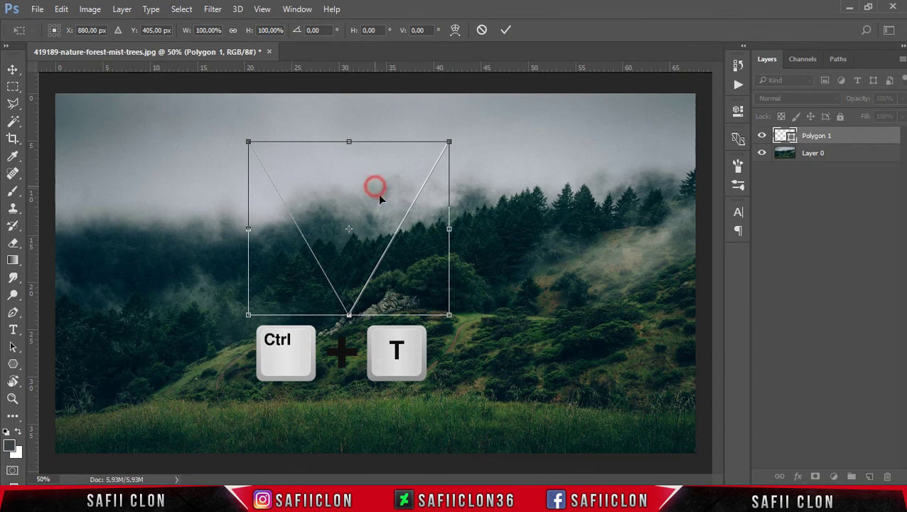
left_click_drag(388, 212, 403, 248)
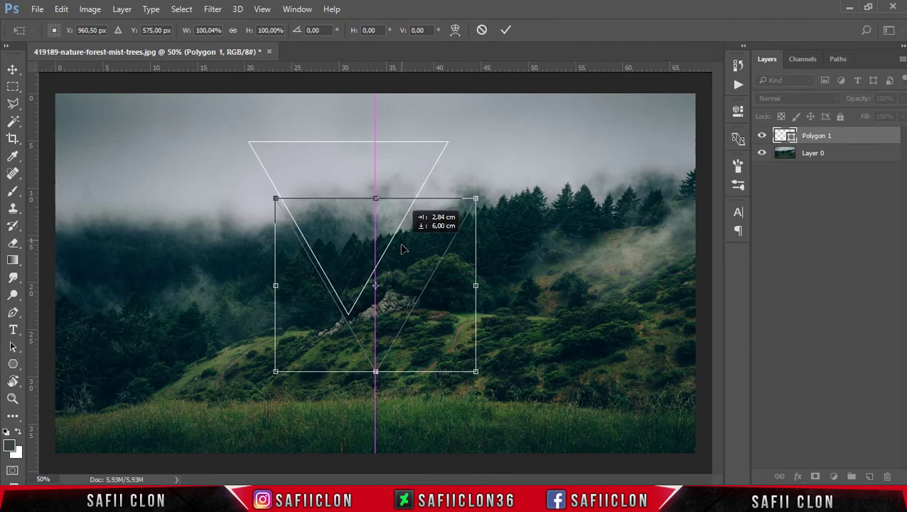
left_click_drag(402, 248, 403, 256)
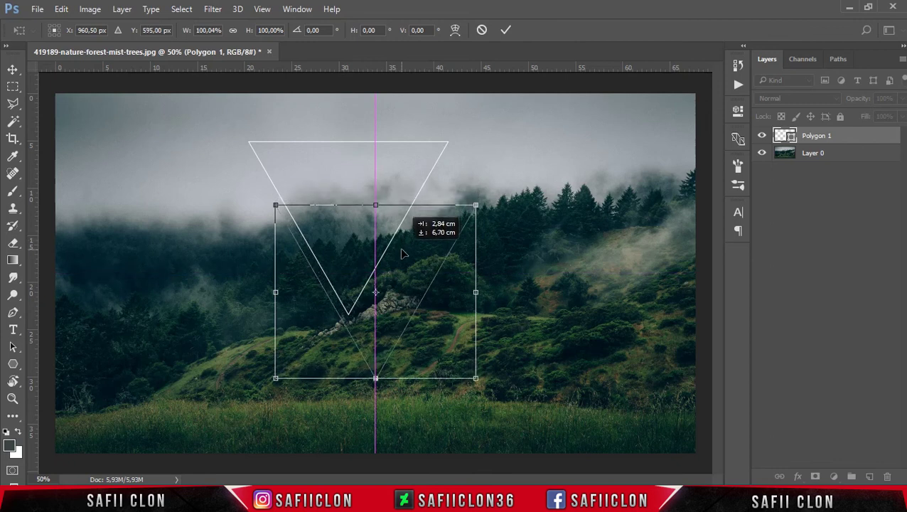
left_click(503, 32)
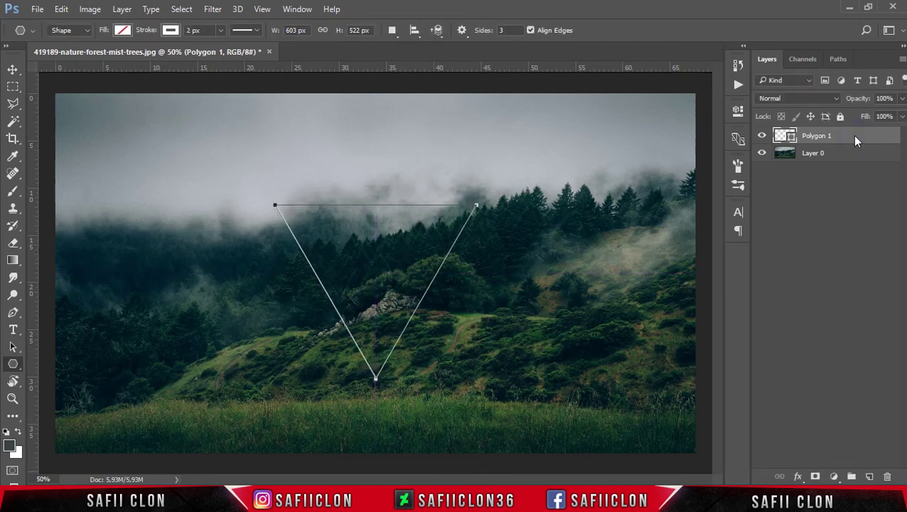
Duplicate the triangle layer as Polygon 1 copy
right_click(855, 137)
left_click(621, 139)
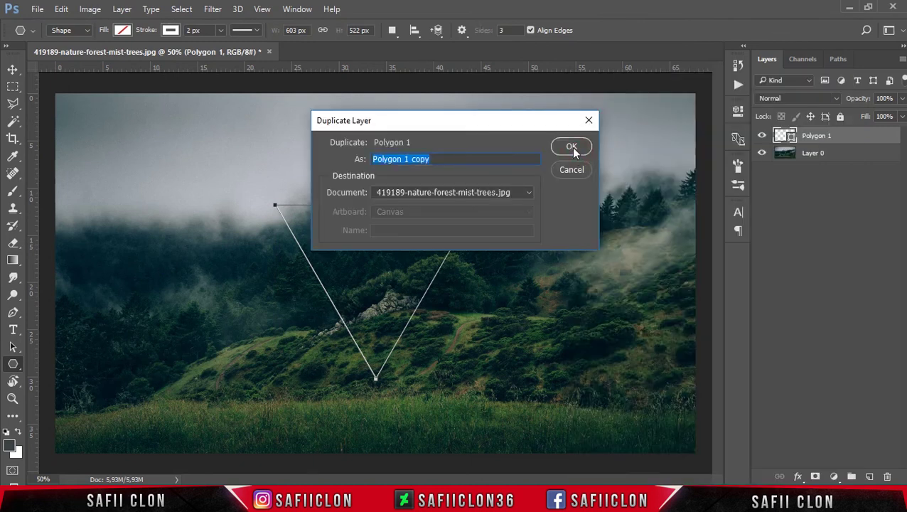
left_click(571, 147)
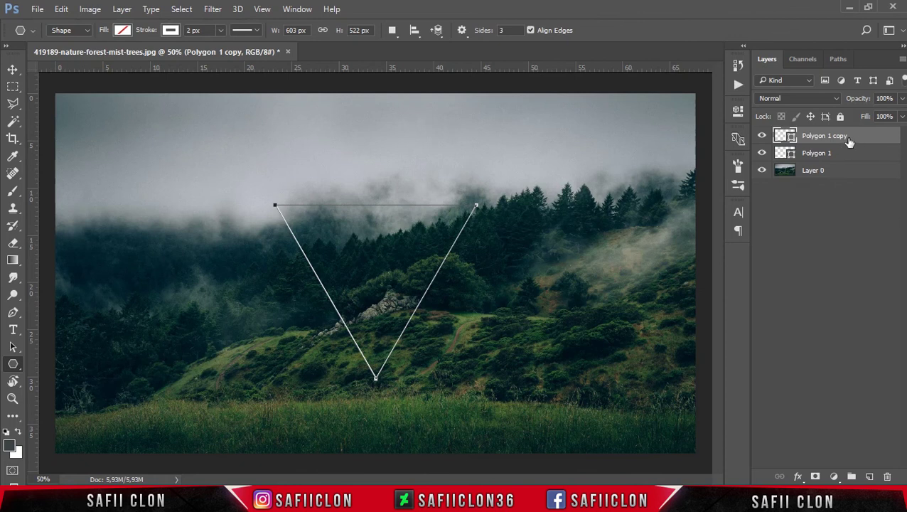
left_click(845, 135)
Scale the copy to about 126% around the original triangle, nudged slightly down
key("ctrl+t")
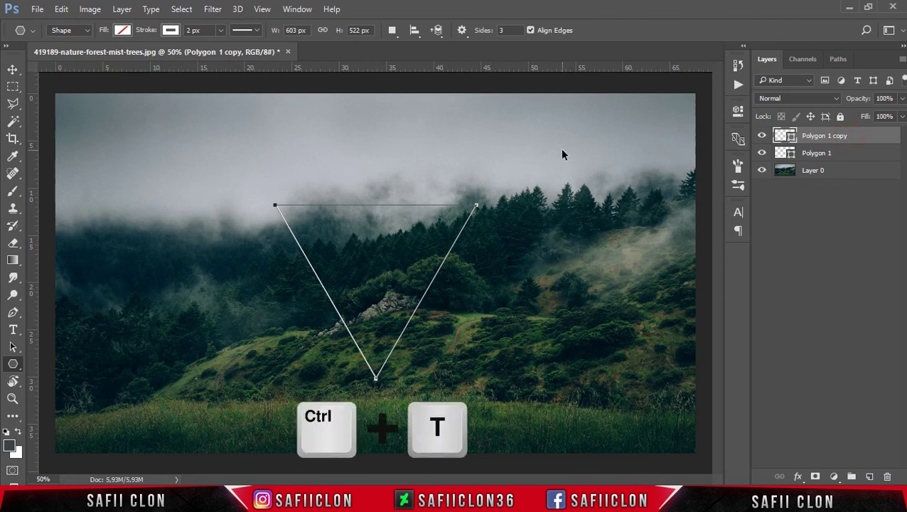
left_click_drag(477, 205, 511, 186)
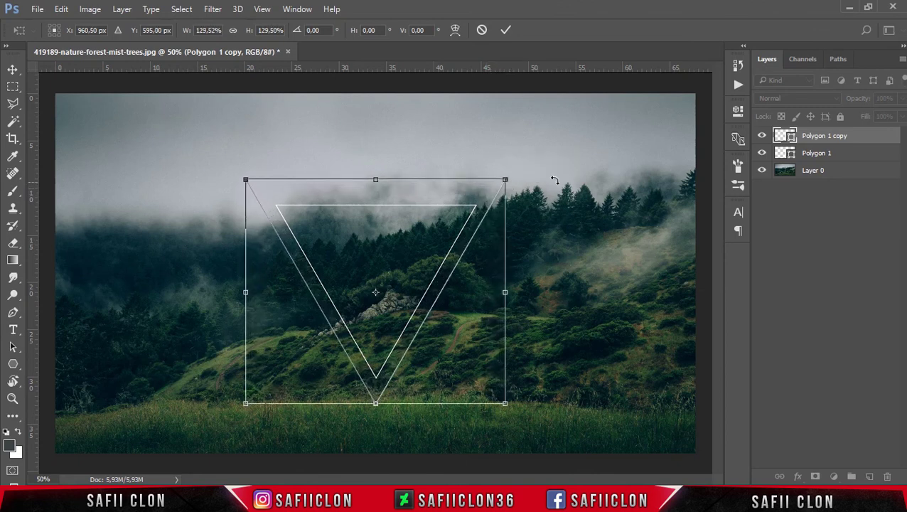
key("Down")
key("Down")
key("Down")
key("Down")
key("Down")
key("Down")
key("Down")
key("Down")
key("Down")
key("Down")
key("Down")
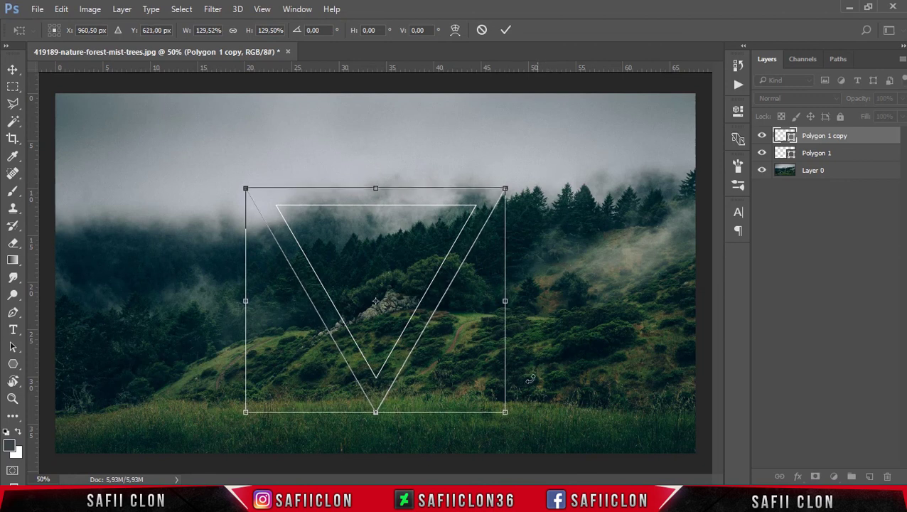
left_click(506, 412)
left_click_drag(503, 410, 500, 407)
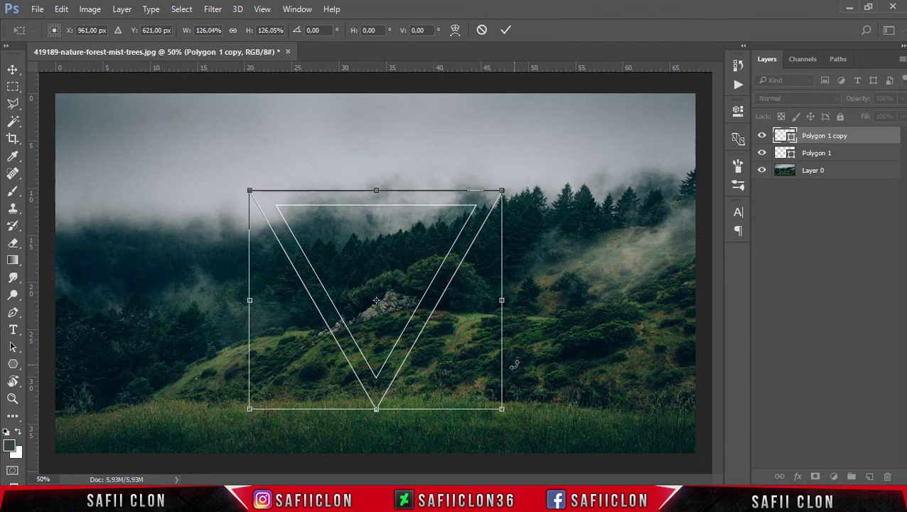
left_click(504, 32)
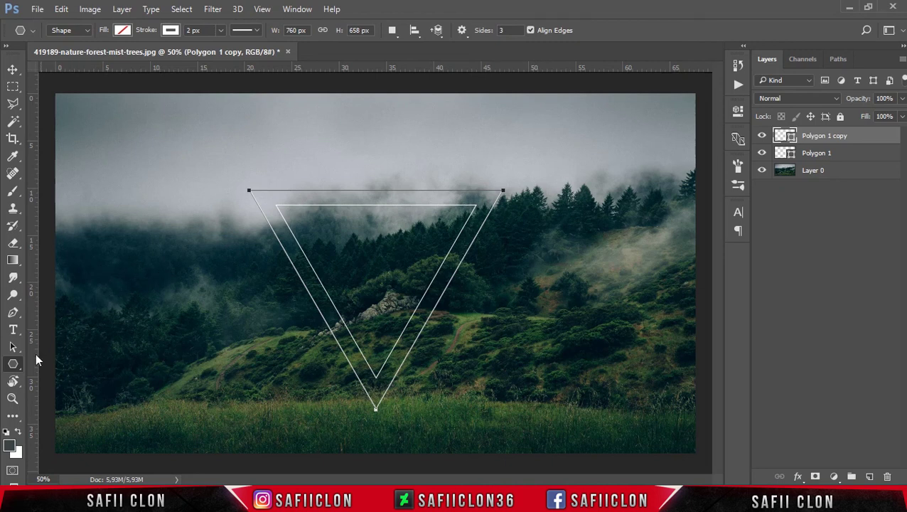
Draw a 362 px circle outline, Ellipse 1, near the triangle's top-left corner
right_click(20, 365)
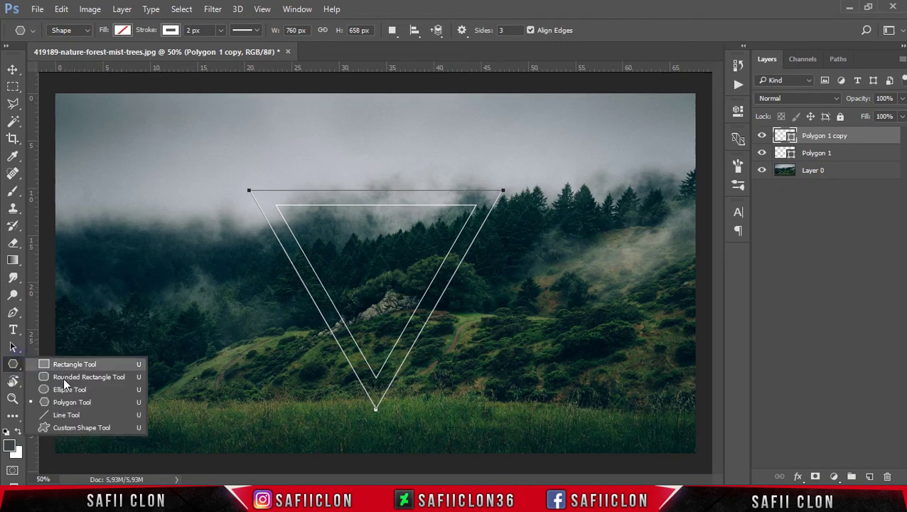
left_click(71, 391)
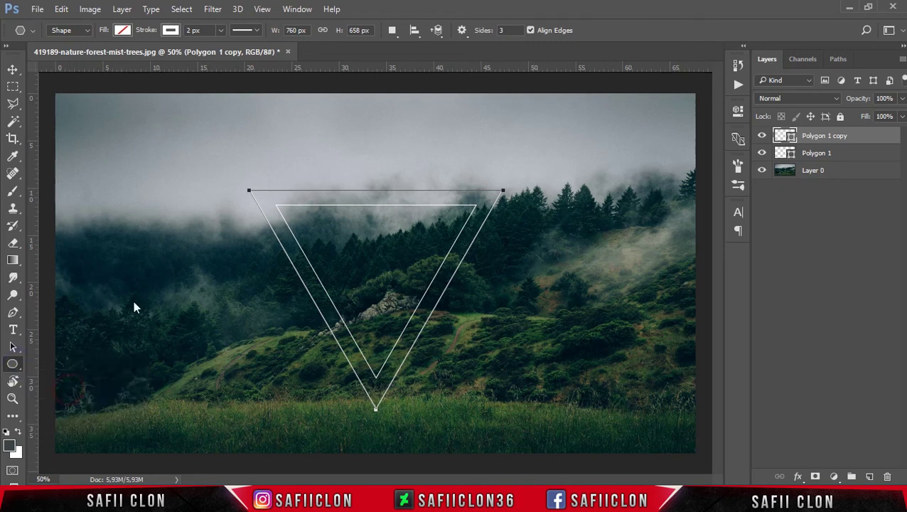
mouse_move(186, 157)
left_mouse_down()
mouse_move(307, 265)
mouse_move(342, 282)
left_mouse_up()
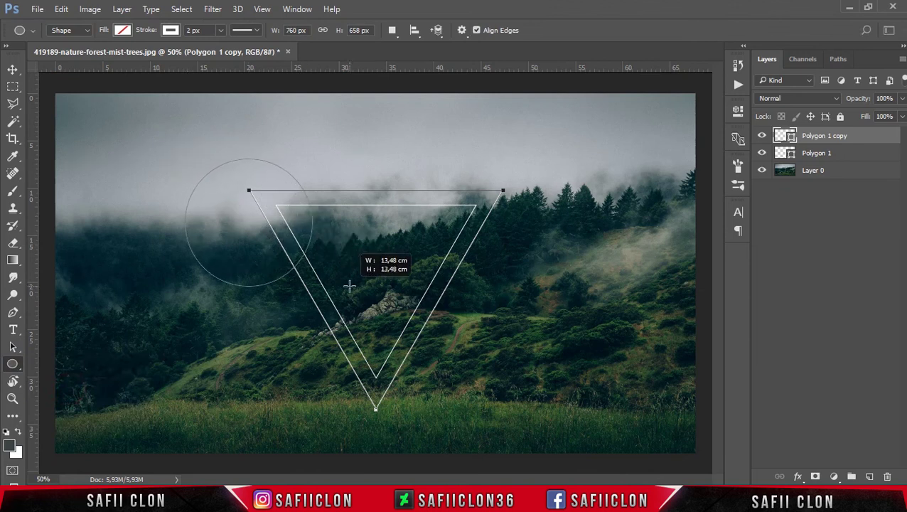
left_click_drag(342, 282, 344, 275)
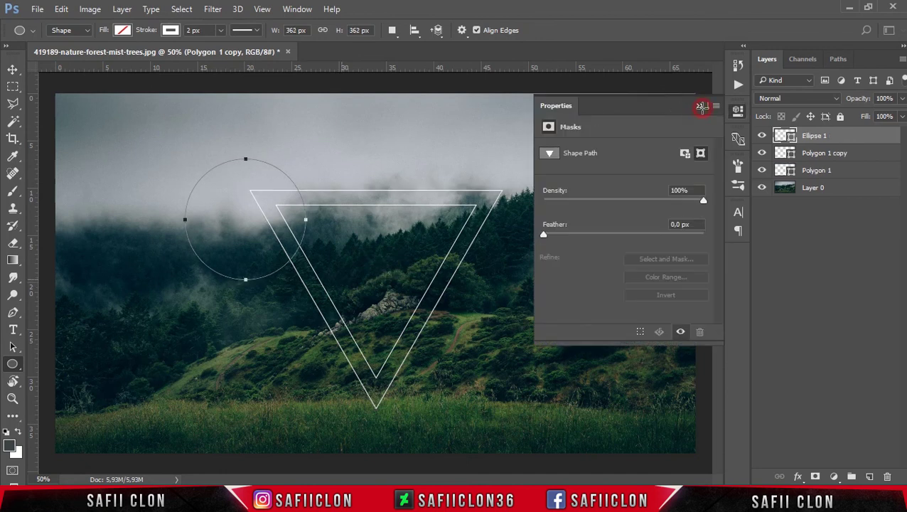
left_click(701, 107)
Move the circle so it overlaps the triangles' upper-left corner
key("ctrl+t")
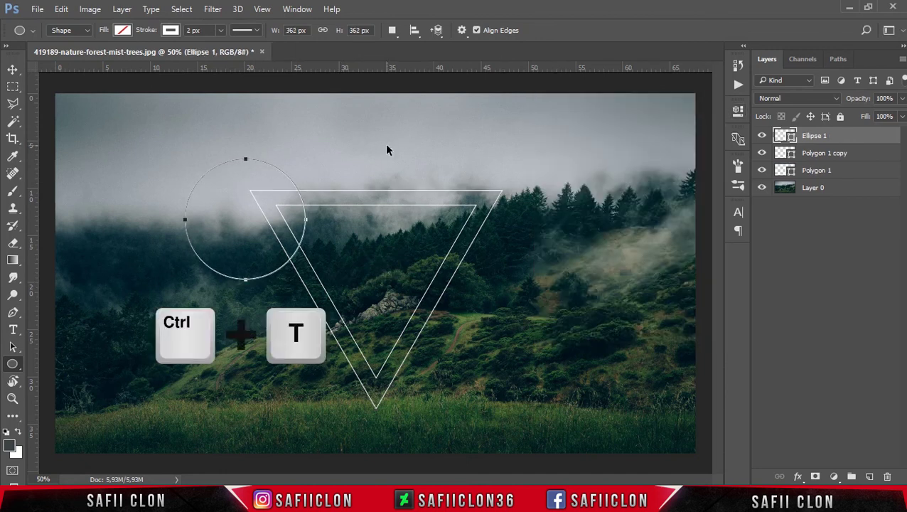
left_click_drag(269, 224, 280, 210)
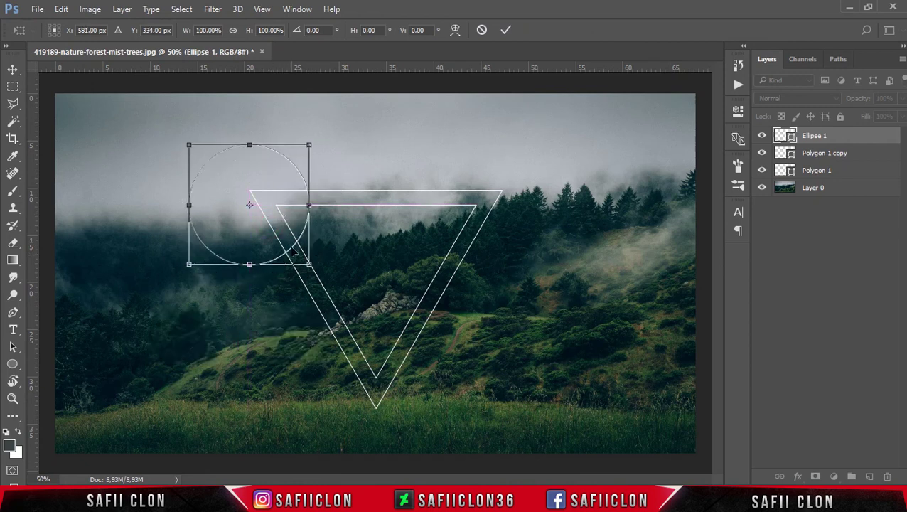
left_click(506, 29)
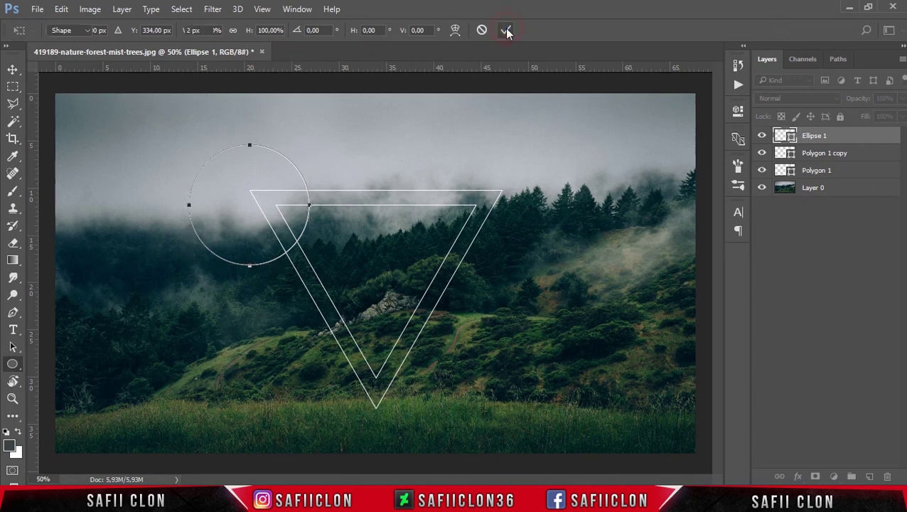
Add a 408 px enlarged copy ringing the circle, plus a 166 px circle on the hillside
right_click(847, 142)
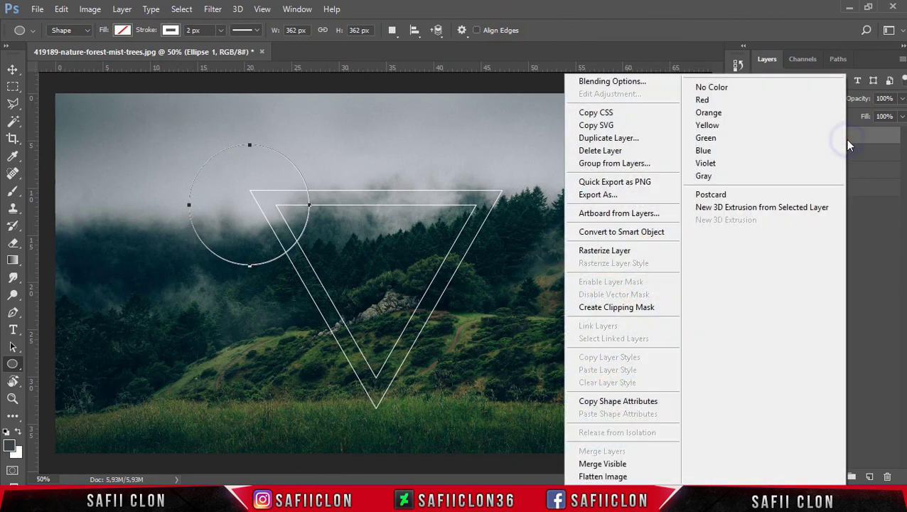
left_click(629, 137)
left_click(573, 147)
key("ctrl+t")
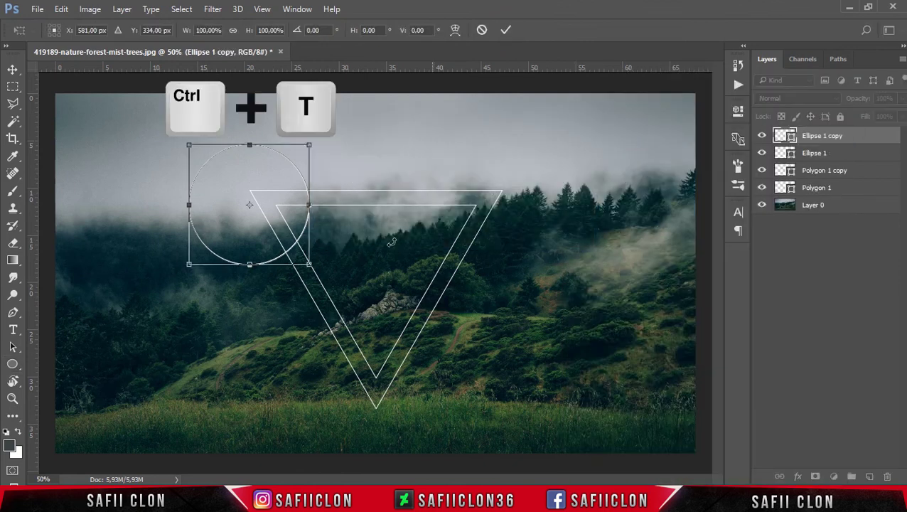
left_click_drag(309, 266, 318, 276)
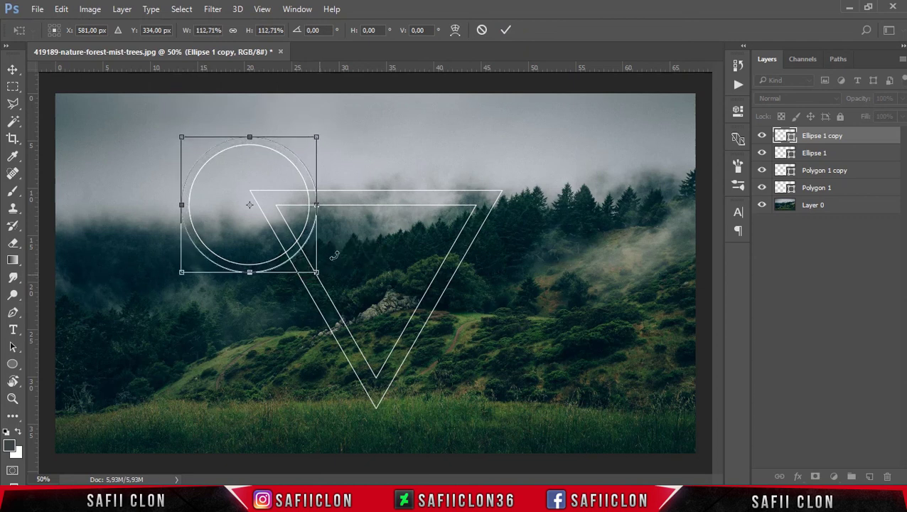
left_click(504, 31)
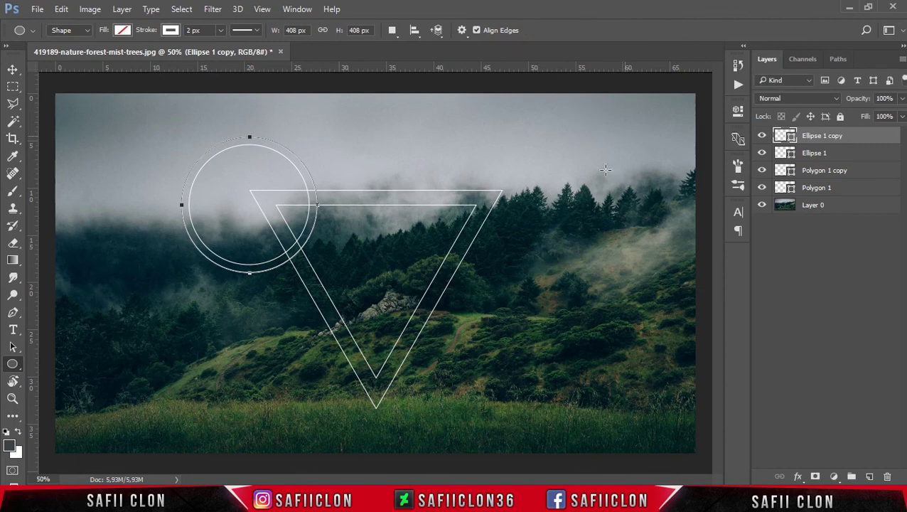
left_click_drag(471, 345, 525, 402)
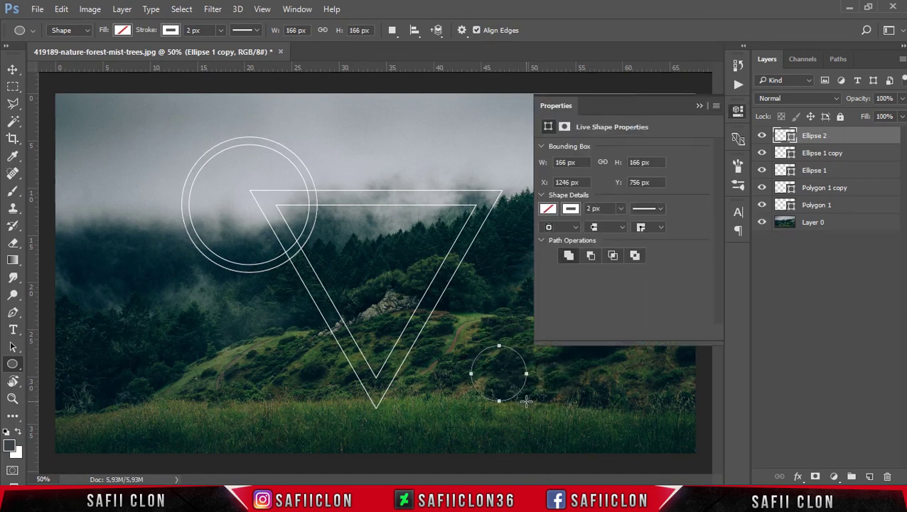
Draw a small 88 px circle, Ellipse 3, in the sky above the triangle's right side
left_click(699, 105)
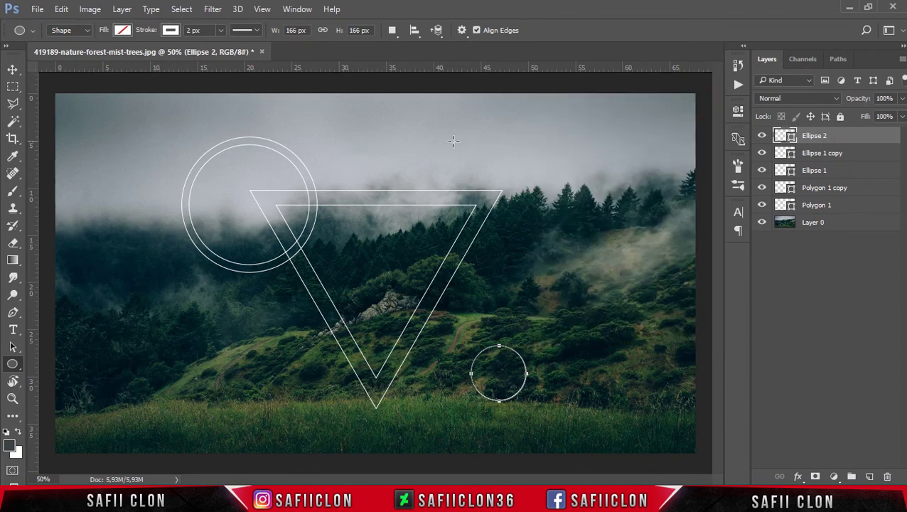
left_click_drag(449, 138, 481, 172)
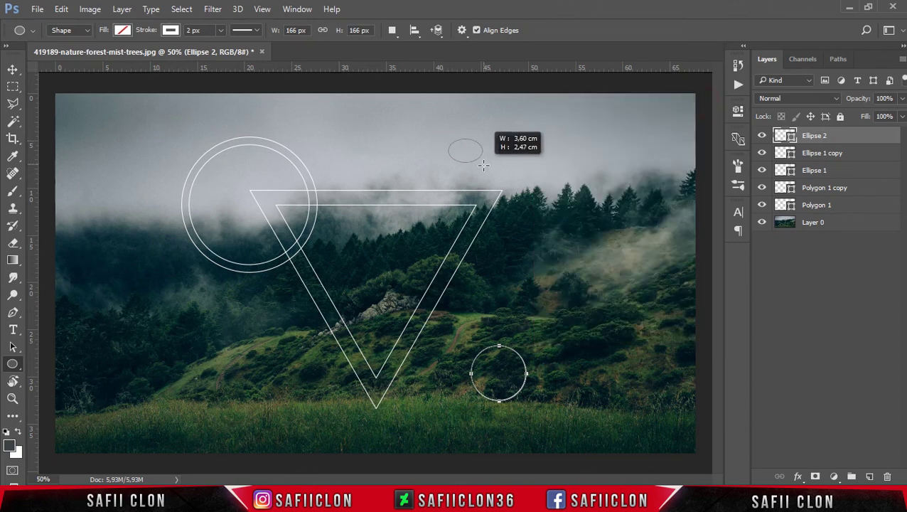
left_click_drag(480, 172, 480, 174)
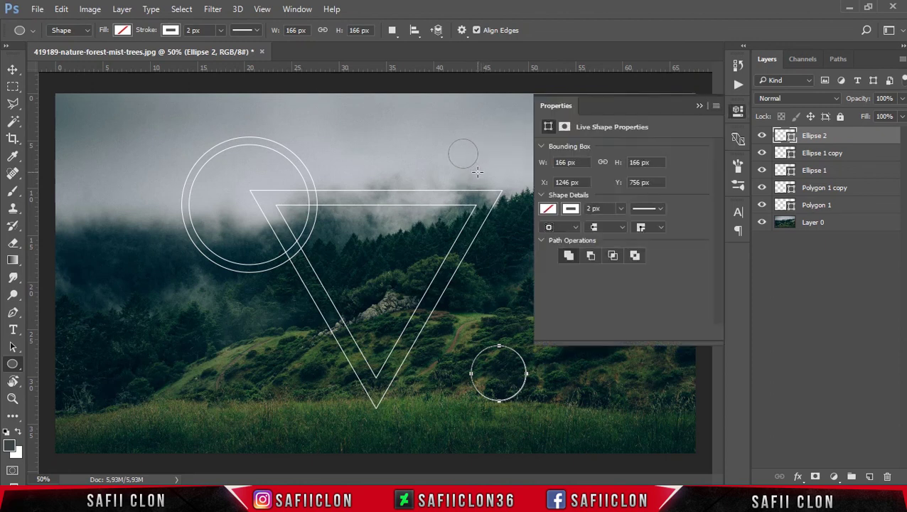
left_click(699, 106)
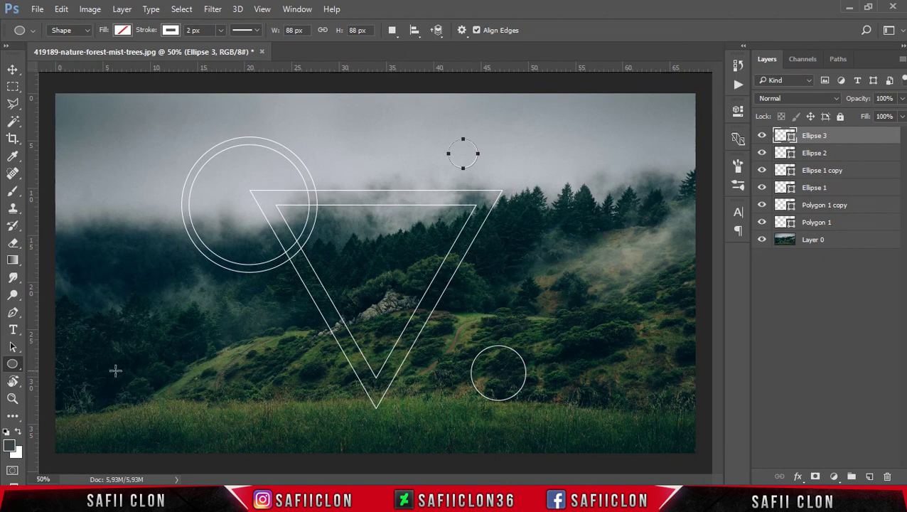
right_click(12, 365)
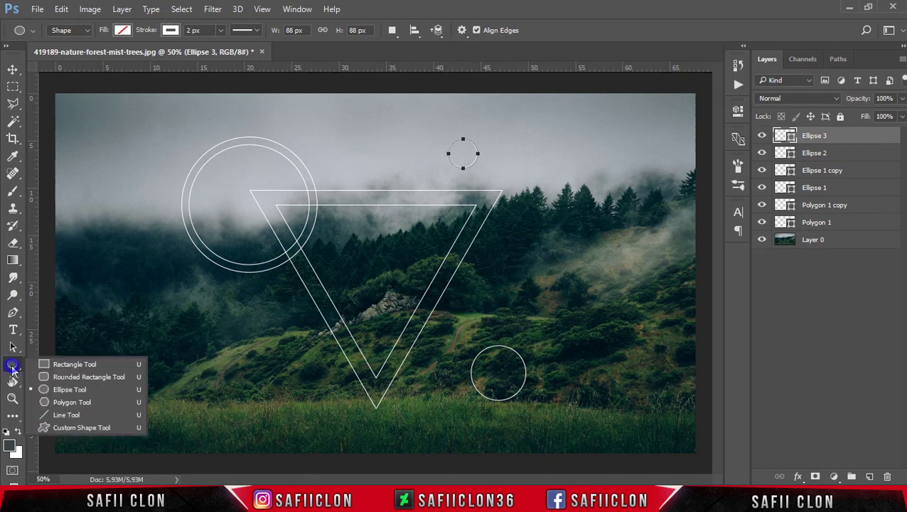
left_click(64, 402)
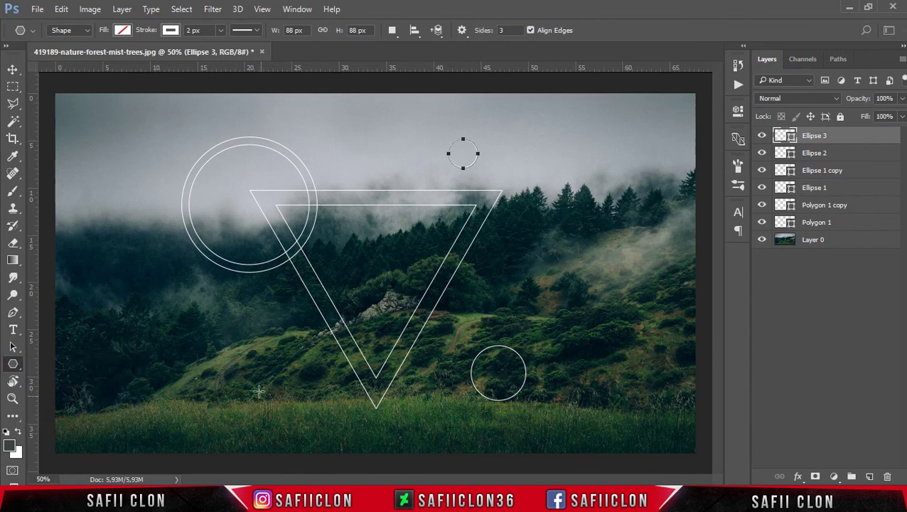
Draw two small triangle outlines, one on the lower-left hillside and one in the sky
left_click_drag(272, 358, 275, 375)
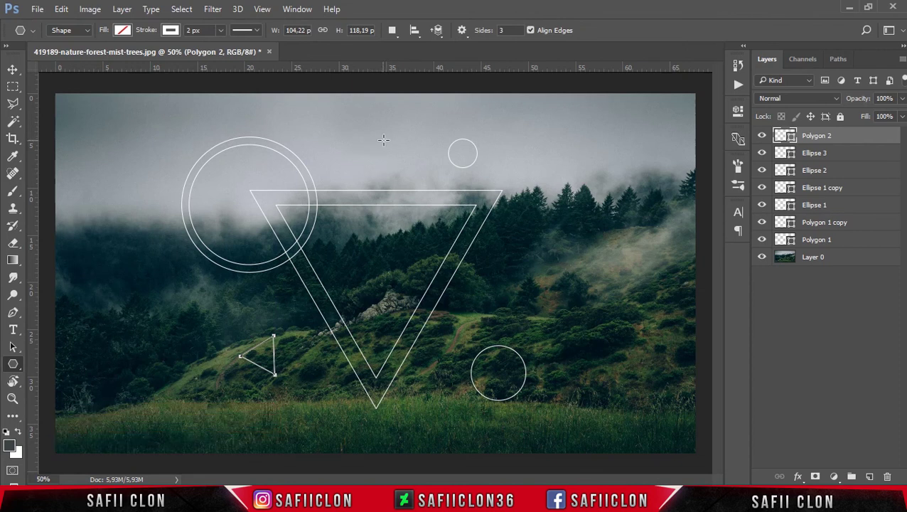
left_click_drag(386, 144, 381, 163)
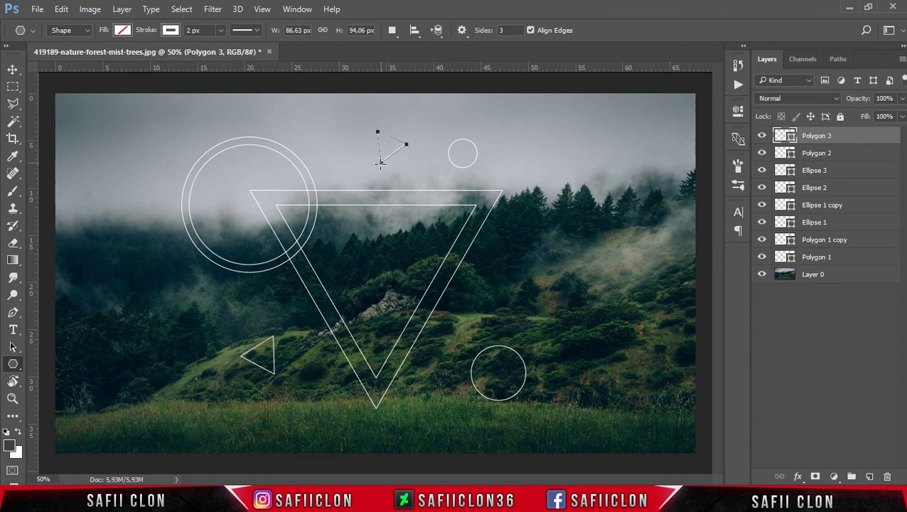
right_click(18, 366)
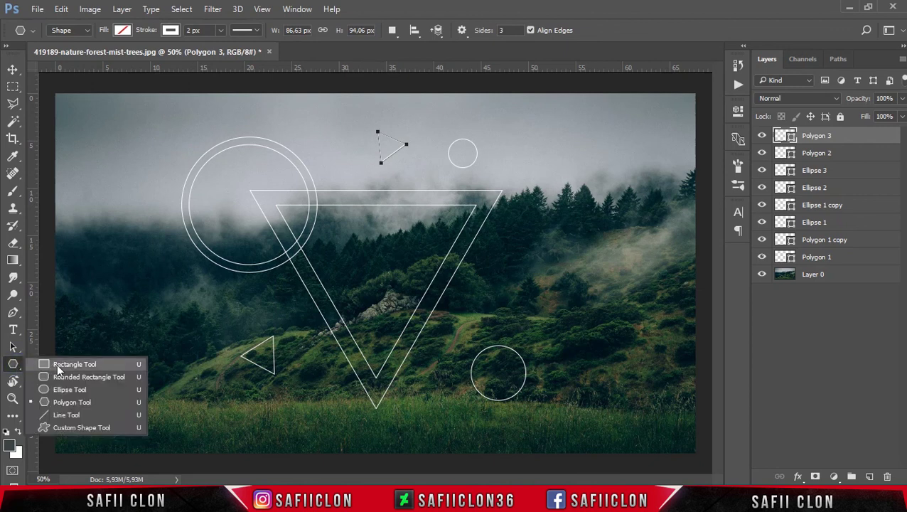
left_click(64, 416)
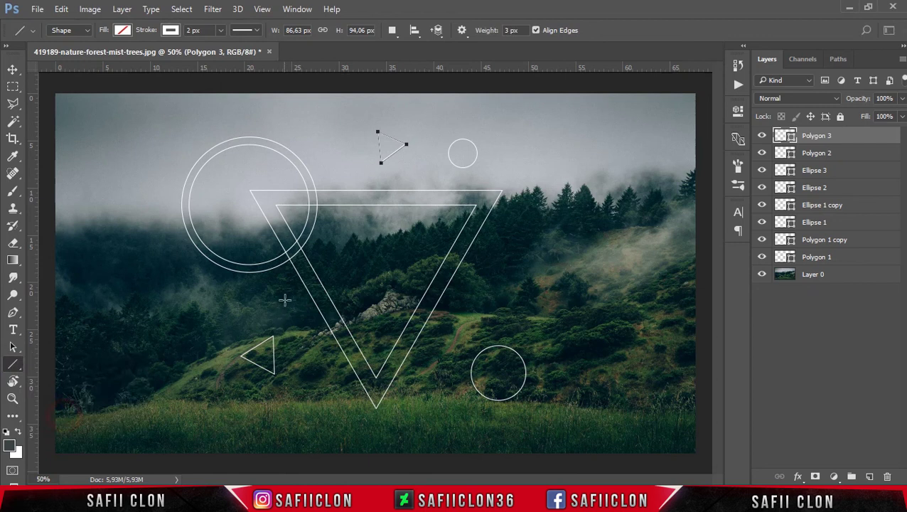
Draw two thin white lines parallel to the big triangle's left and right sides
left_click_drag(285, 288, 302, 309)
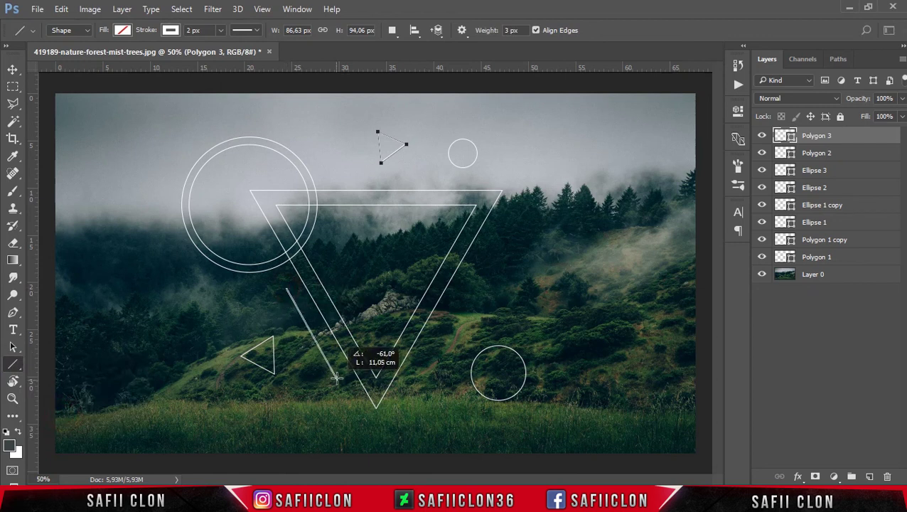
left_click_drag(336, 380, 343, 382)
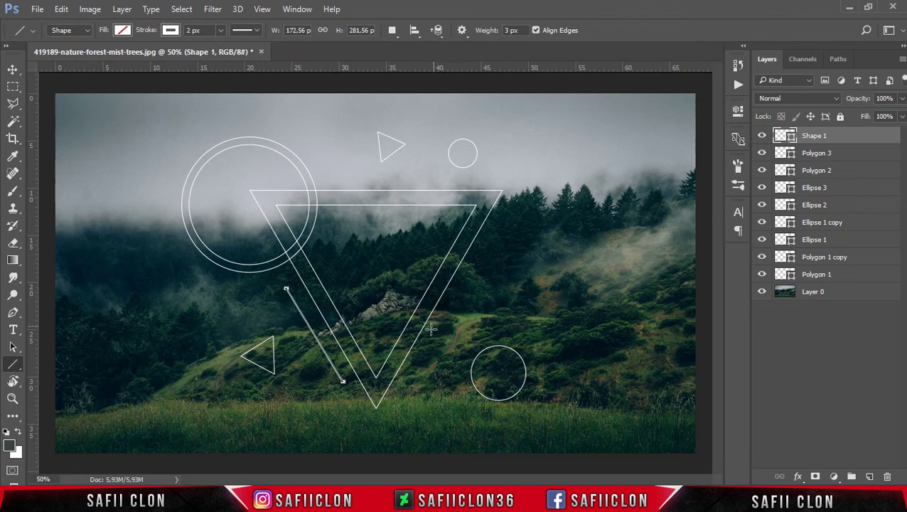
left_click_drag(424, 336, 498, 201)
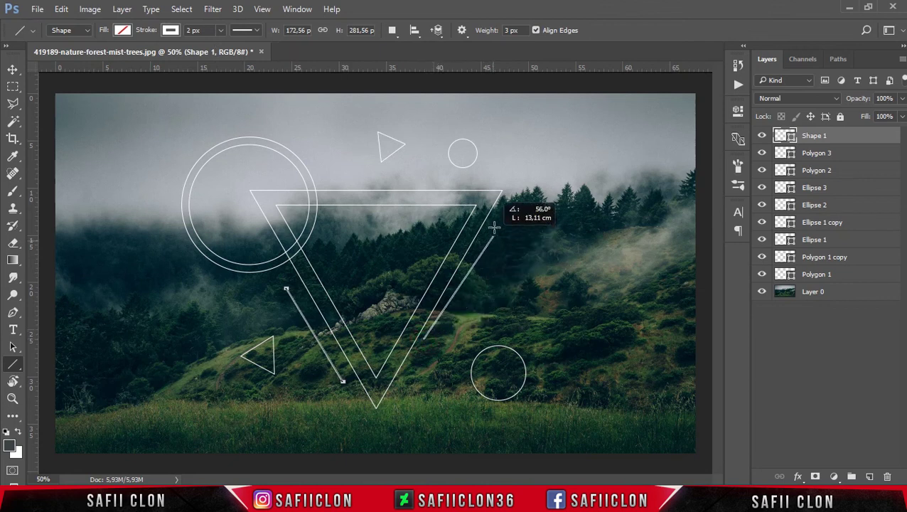
left_click_drag(497, 201, 500, 192)
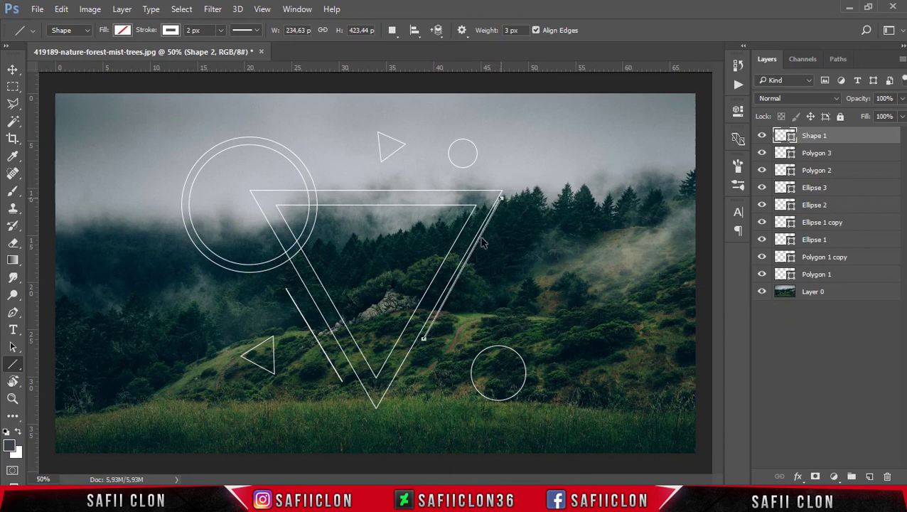
key("ctrl+z")
left_click_drag(427, 348, 502, 211)
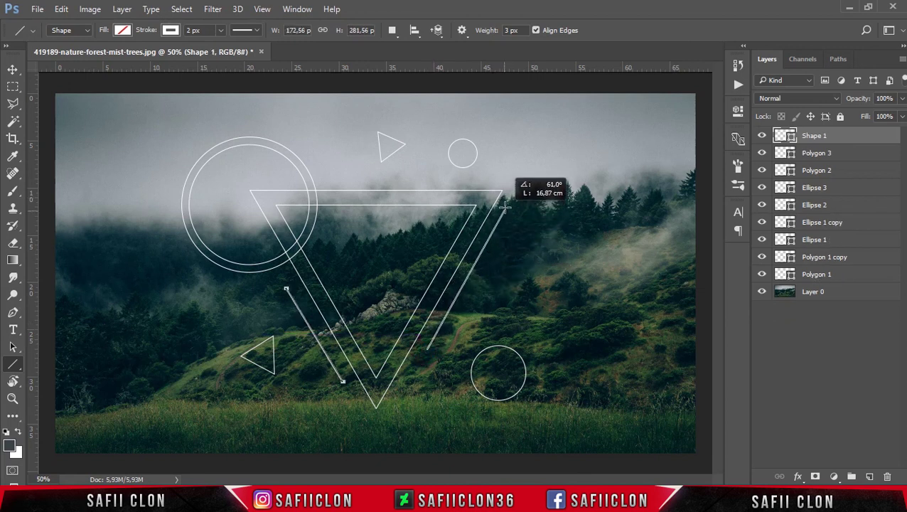
left_click_drag(503, 211, 506, 205)
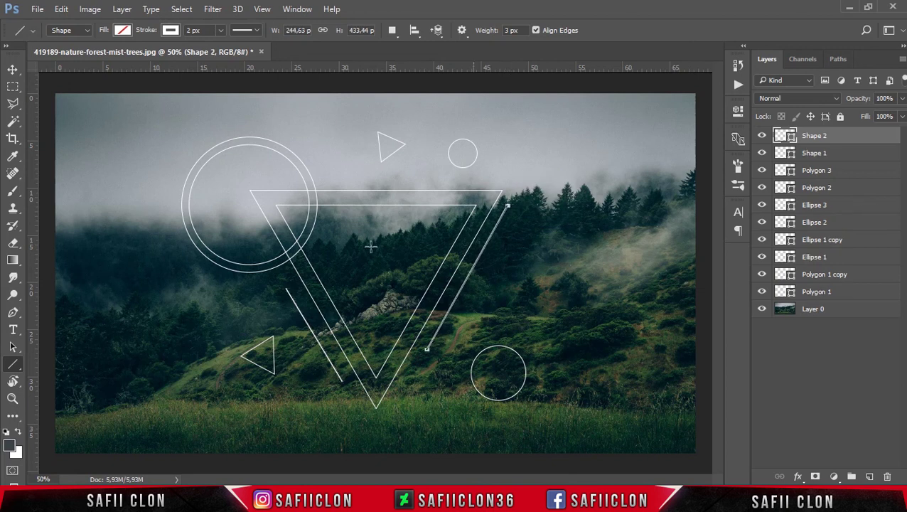
right_click(16, 365)
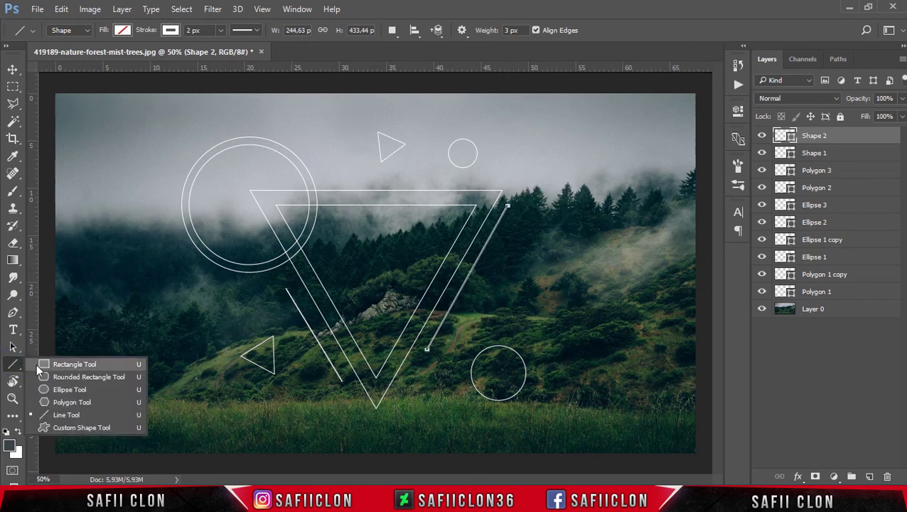
Draw a small triangle outline, Polygon 4, inside the big triangle
left_click(67, 402)
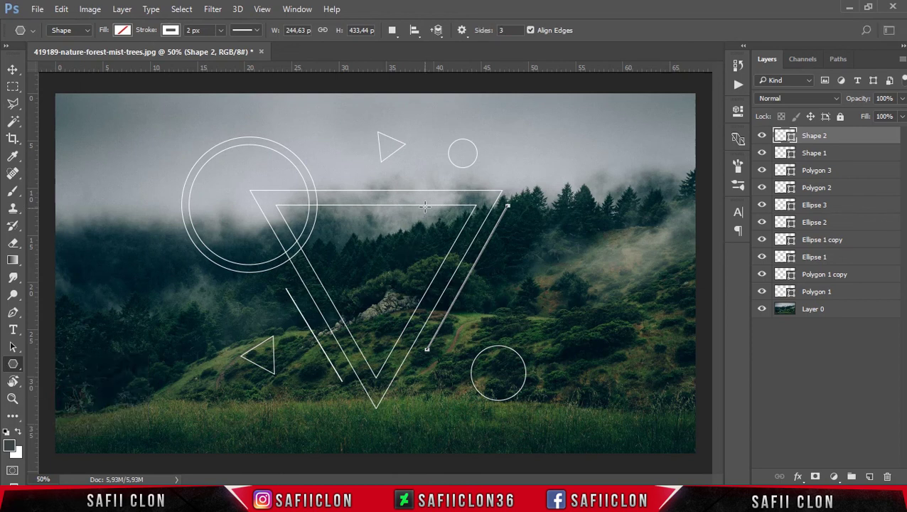
left_click_drag(427, 206, 437, 225)
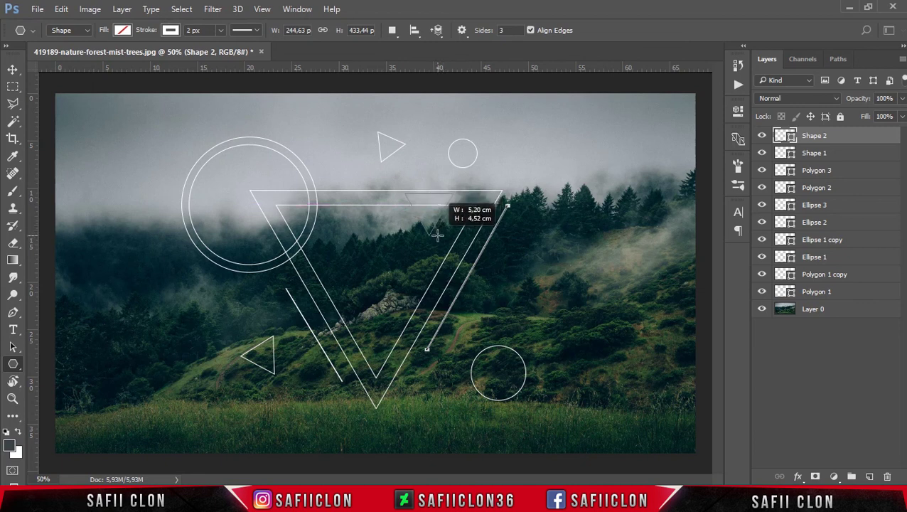
left_click_drag(437, 225, 436, 236)
Fit the small triangle into the big triangle's upper-right inner corner, then hide its layer
key("ctrl+t")
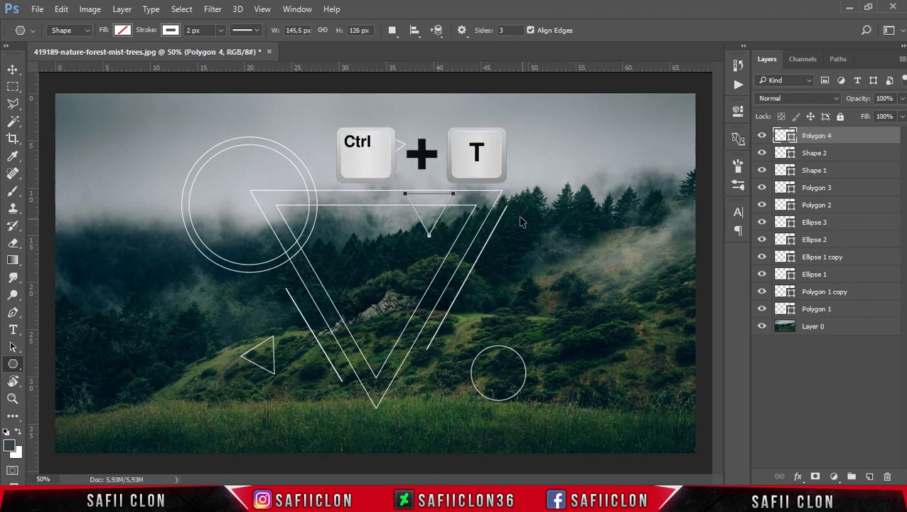
left_click_drag(442, 226, 465, 238)
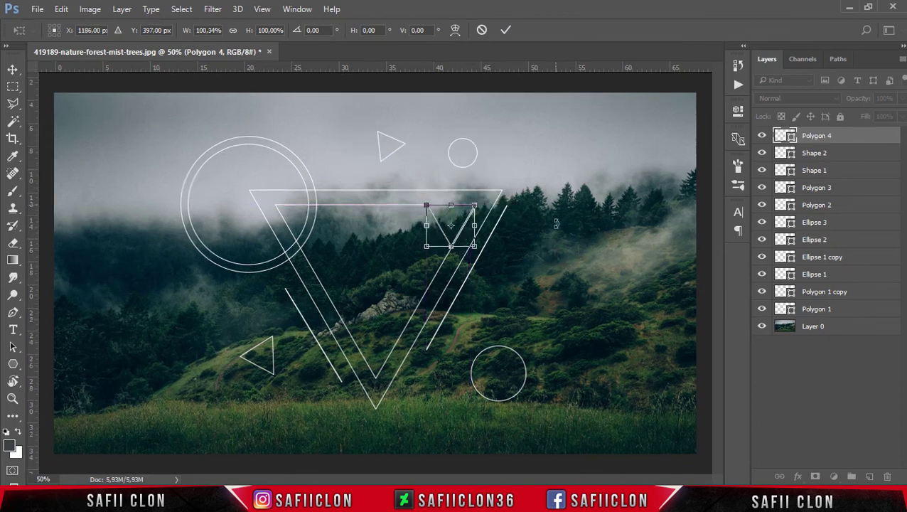
key("ctrl+plus")
key("ctrl+plus")
key("ctrl+plus")
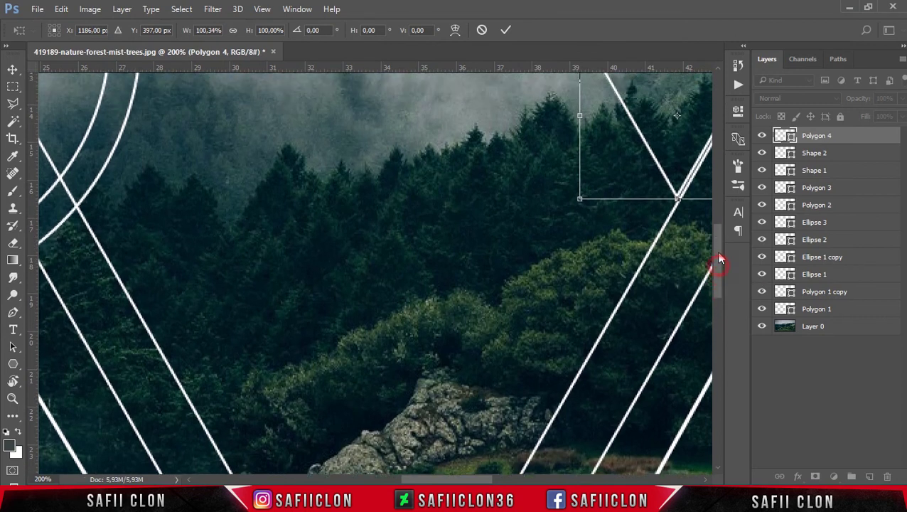
scroll(717, 265, "up", 5)
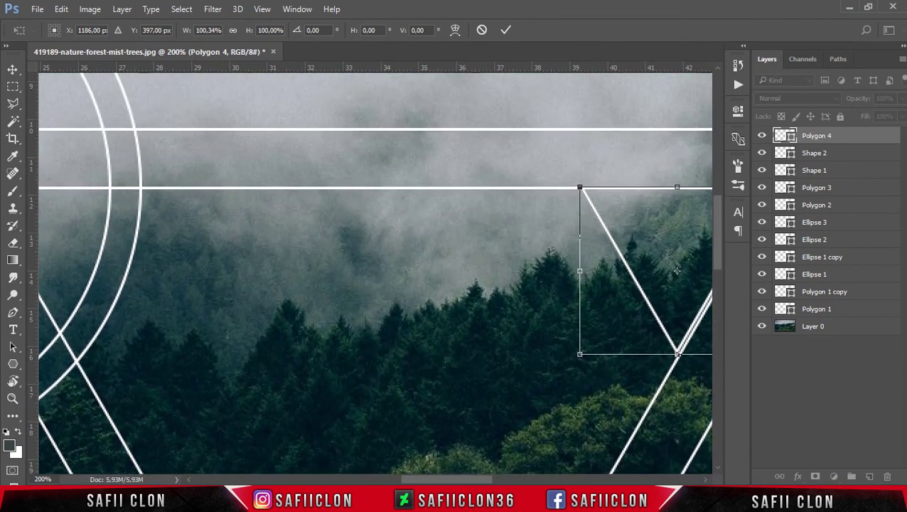
left_click_drag(436, 482, 469, 482)
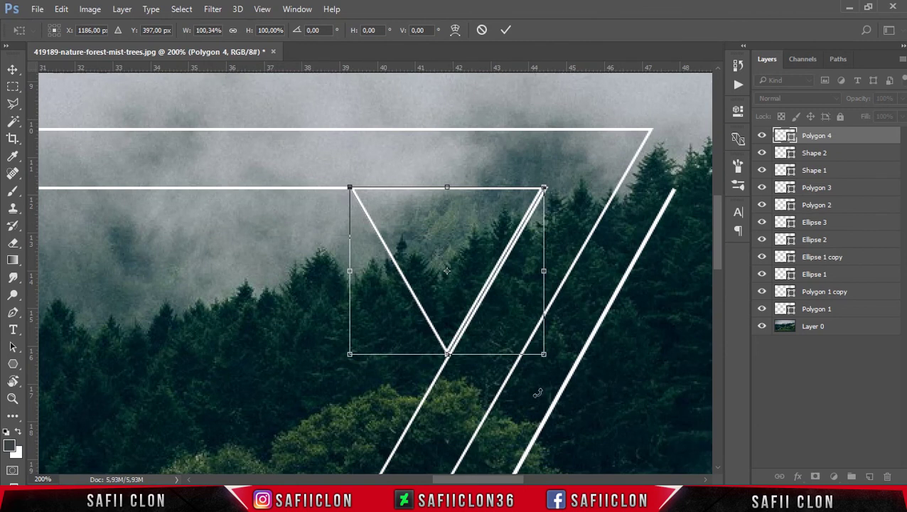
key("Right")
key("Right")
key("Right")
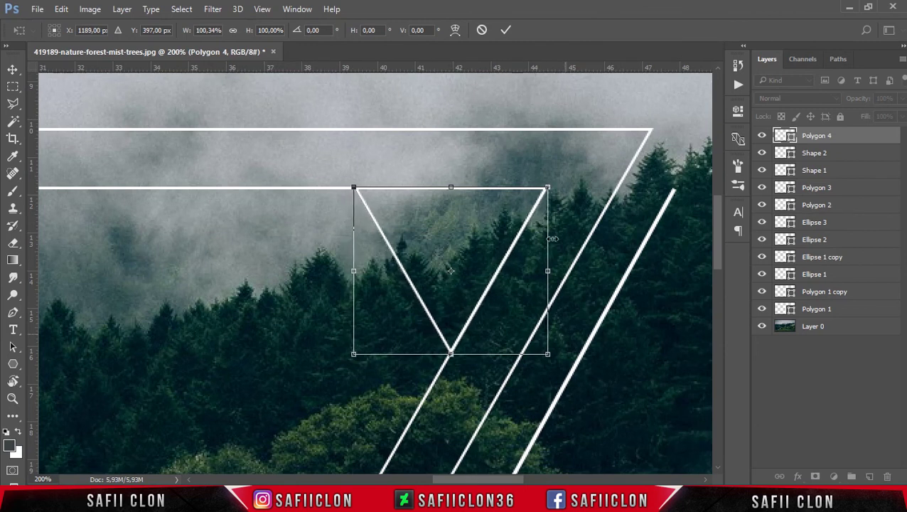
left_click(506, 30)
key("ctrl+minus")
key("ctrl+minus")
left_click(761, 136)
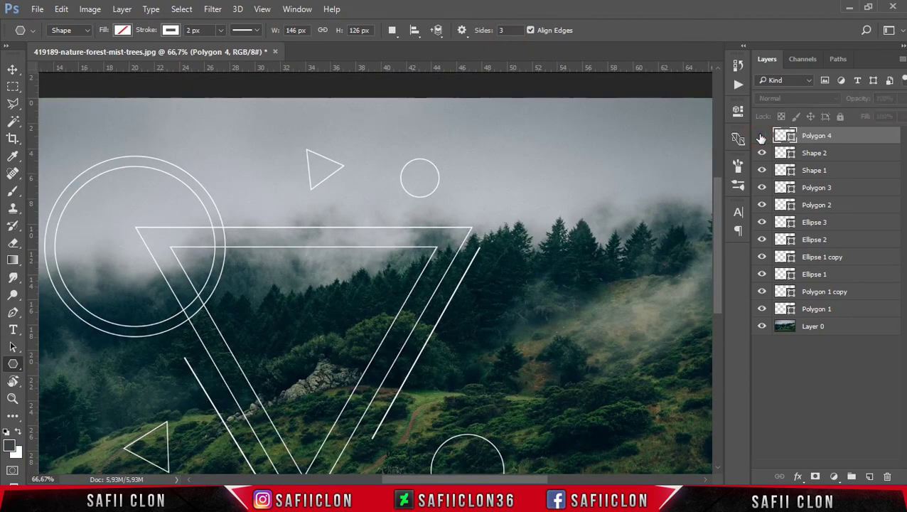
Show the small inner triangle again and duplicate the Polygon 4 layer
left_click(760, 136)
right_click(834, 139)
left_click(630, 140)
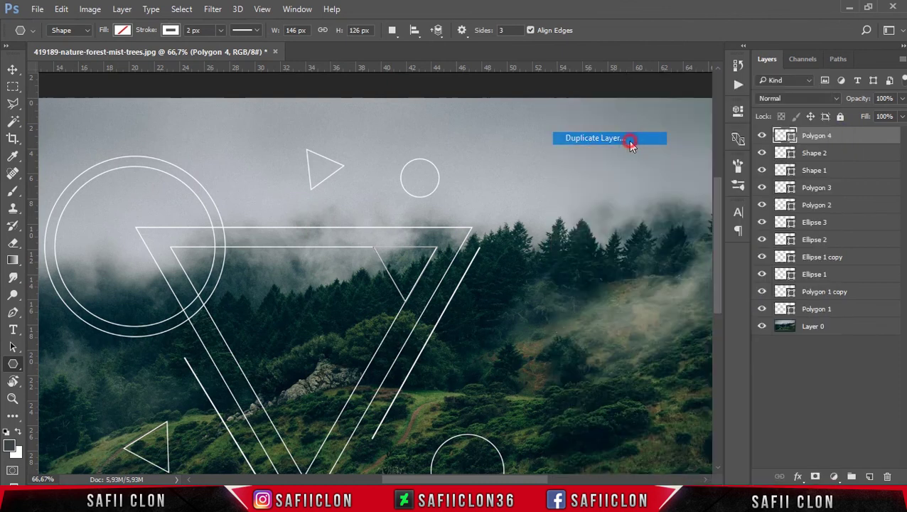
left_click(569, 146)
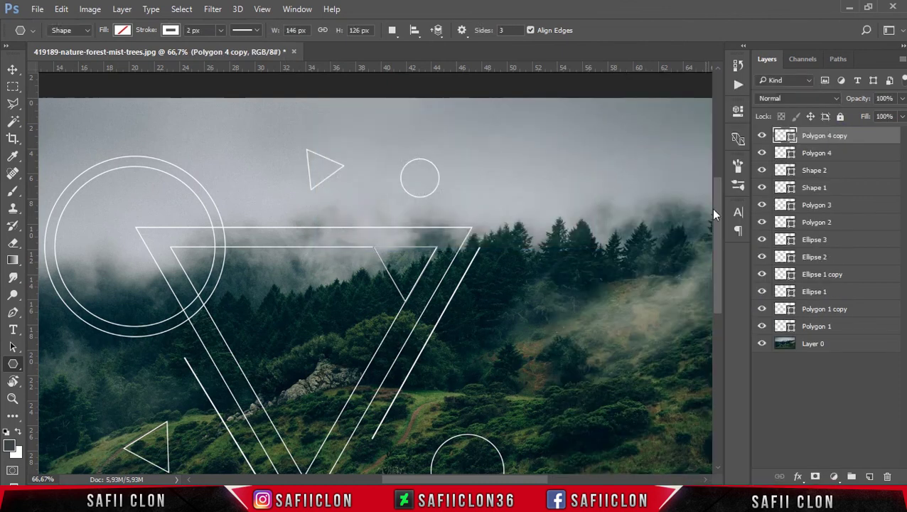
left_click_drag(716, 225, 715, 255)
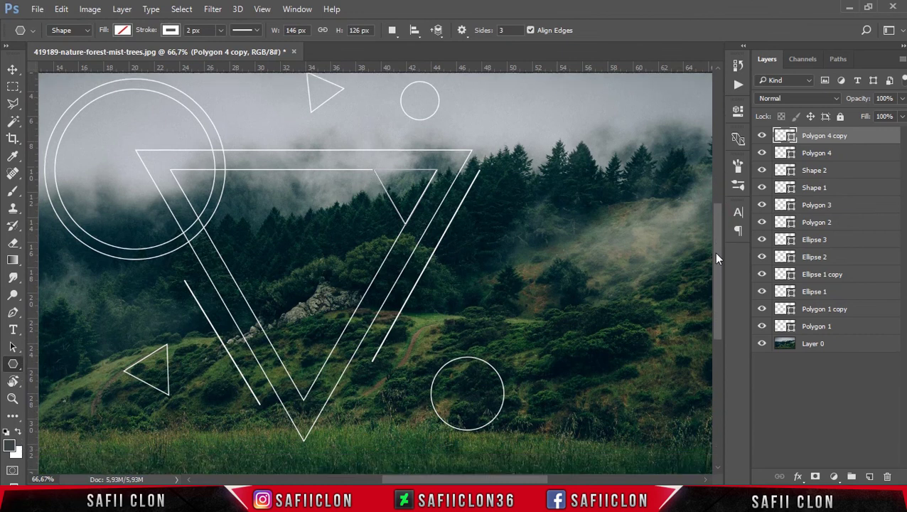
Move the Polygon 4 copy triangle down into the large triangle's bottom tip
key("ctrl+t")
left_click_drag(422, 163, 320, 337)
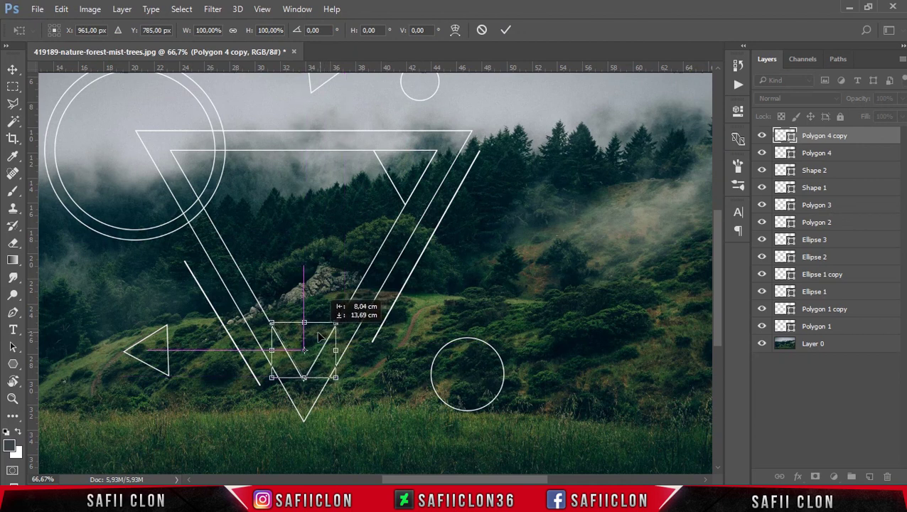
left_click_drag(319, 337, 319, 339)
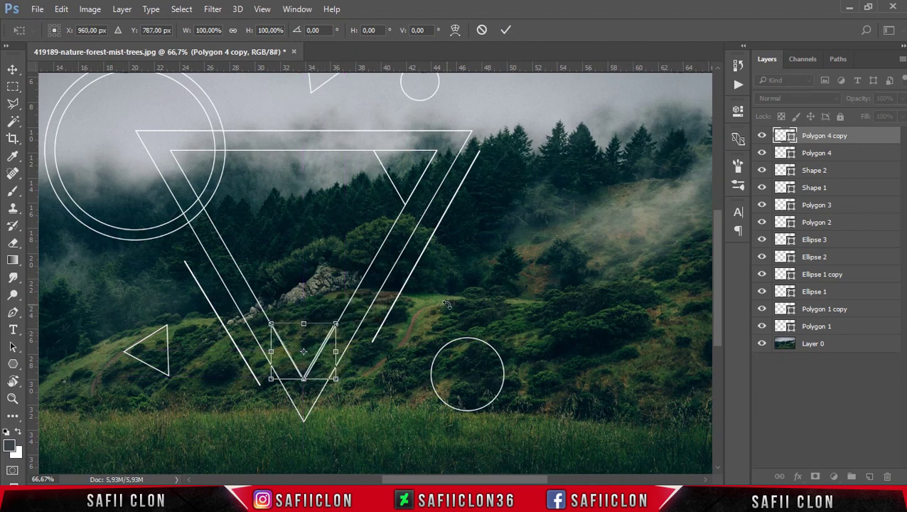
key("Down")
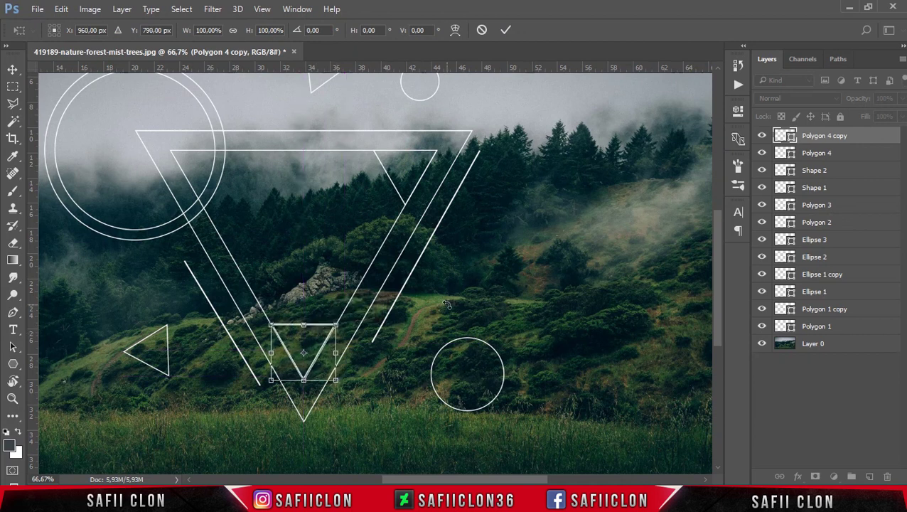
key("Return")
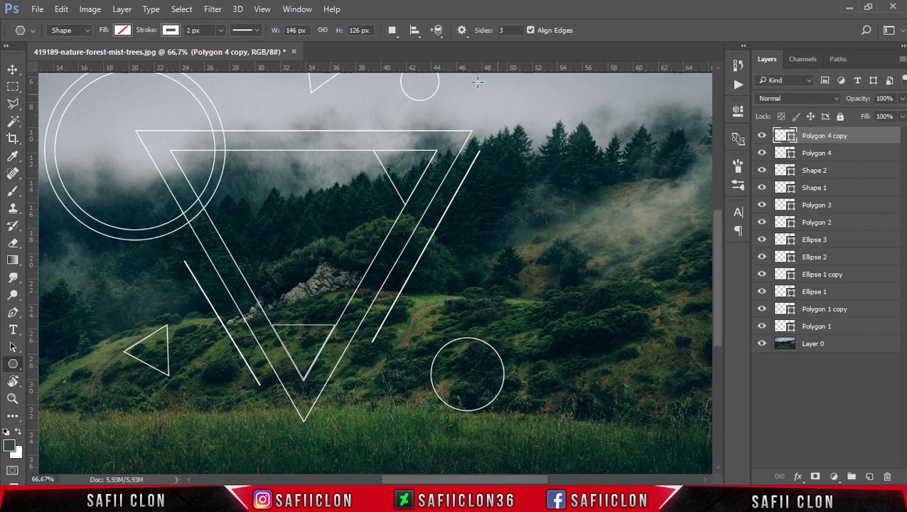
left_click(12, 70)
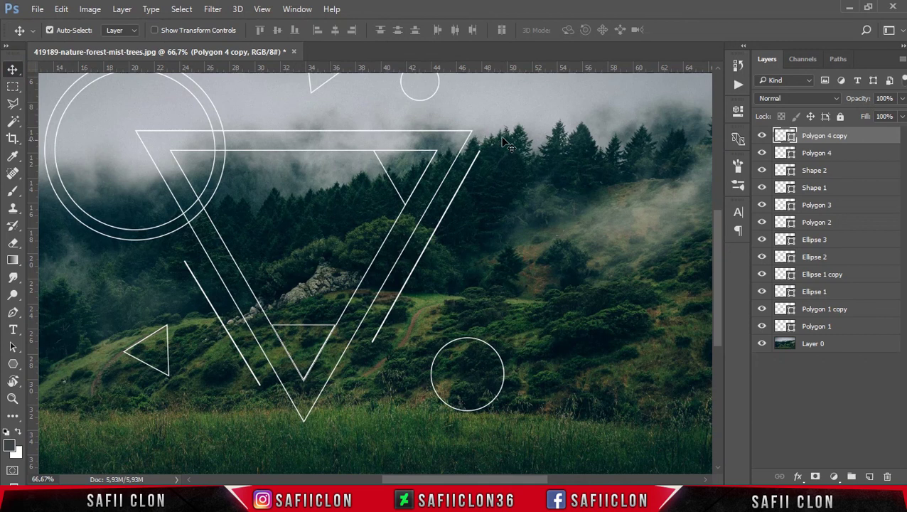
Draw a diagonal white line with the Line Tool through the lower-right circle
left_click(13, 364)
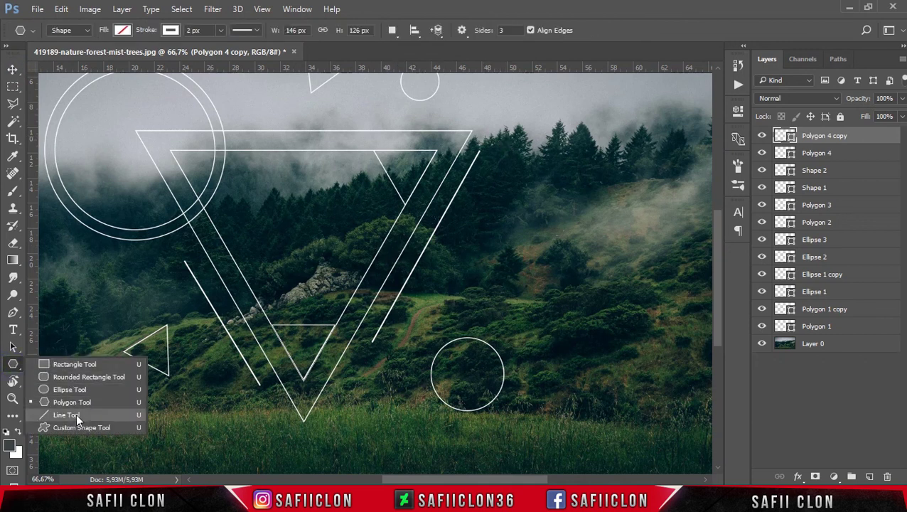
left_click(75, 417)
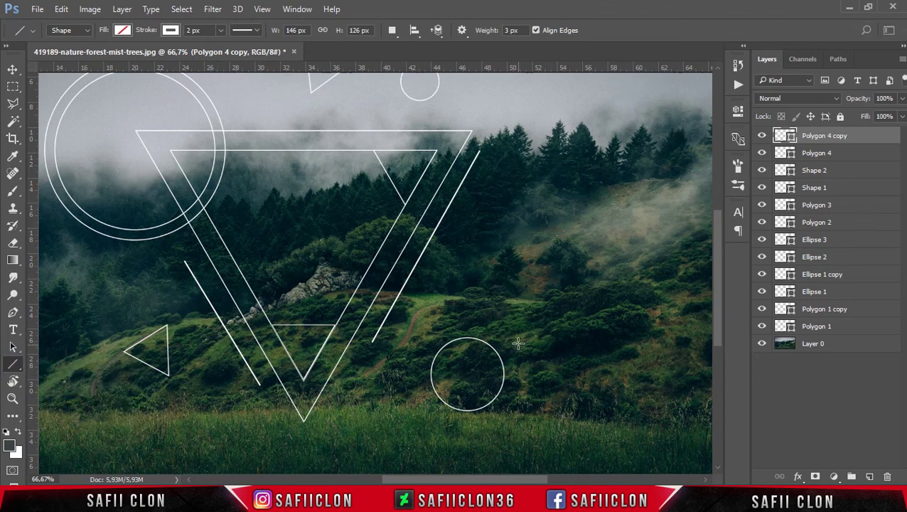
left_click_drag(511, 342, 441, 417)
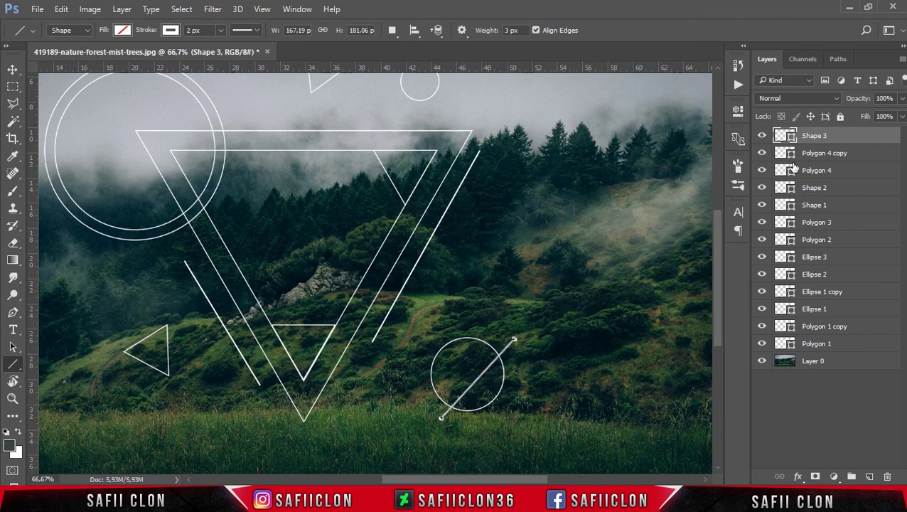
left_click(11, 71)
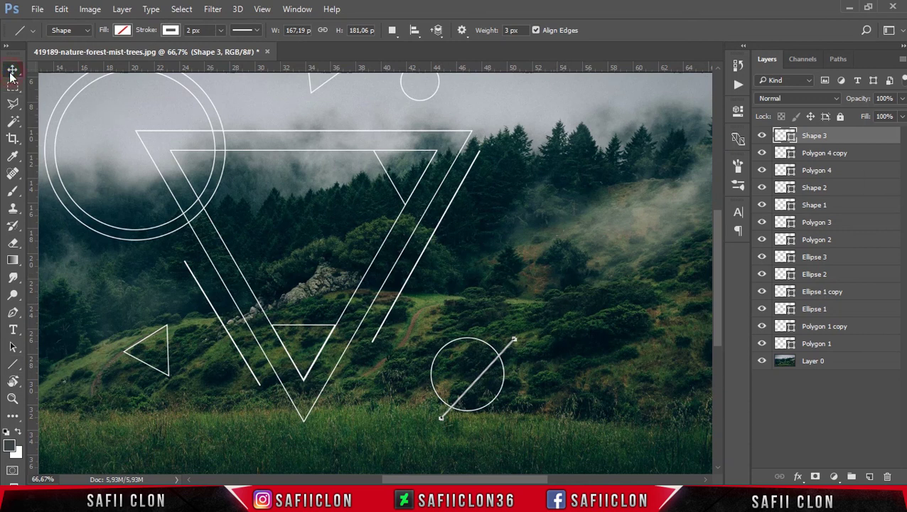
left_click(848, 138)
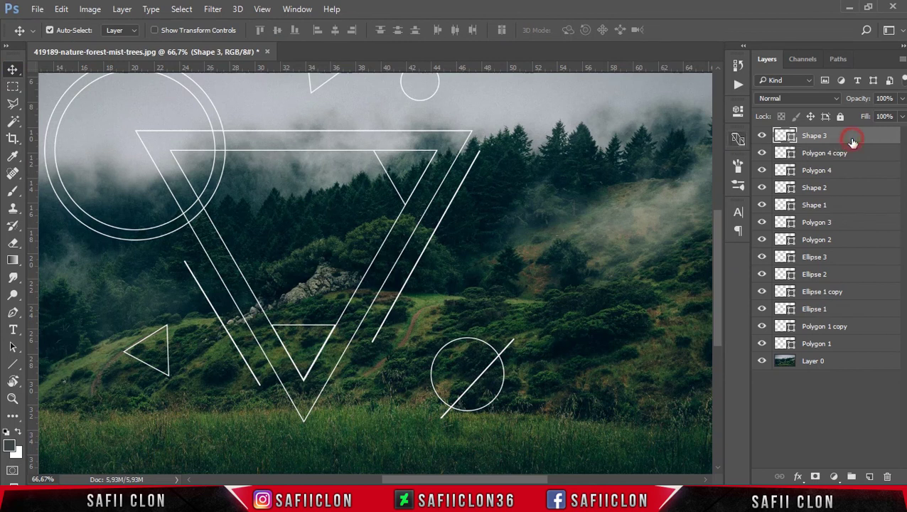
Rasterize layers Shape 3 through Polygon 1 and merge them into Shape 3
left_click(846, 351, "shift")
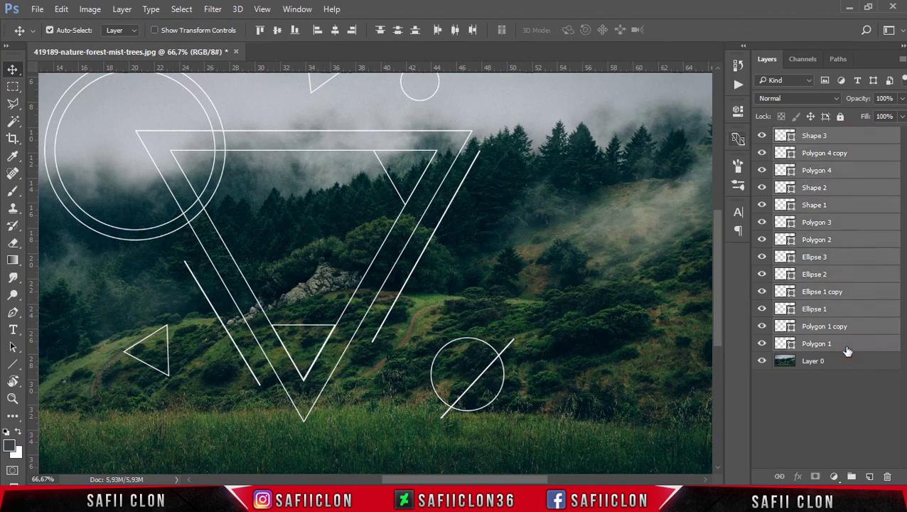
right_click(856, 135)
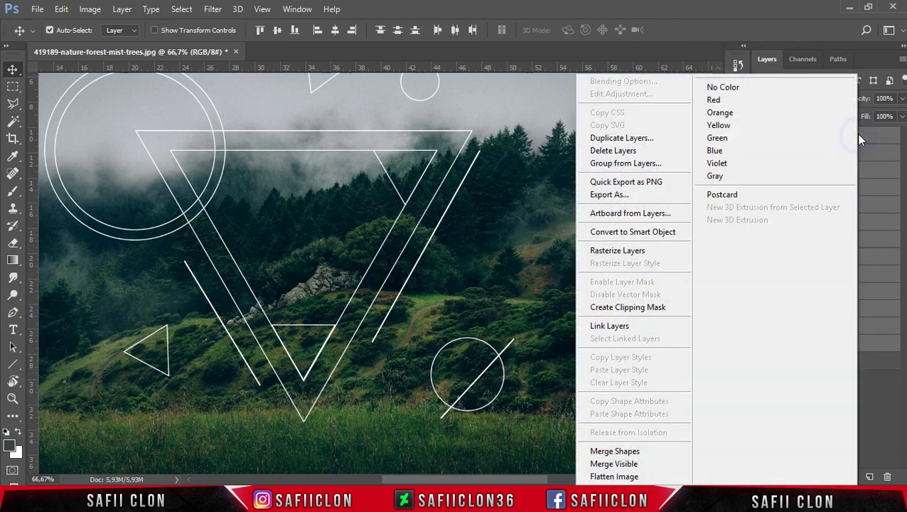
left_click(617, 251)
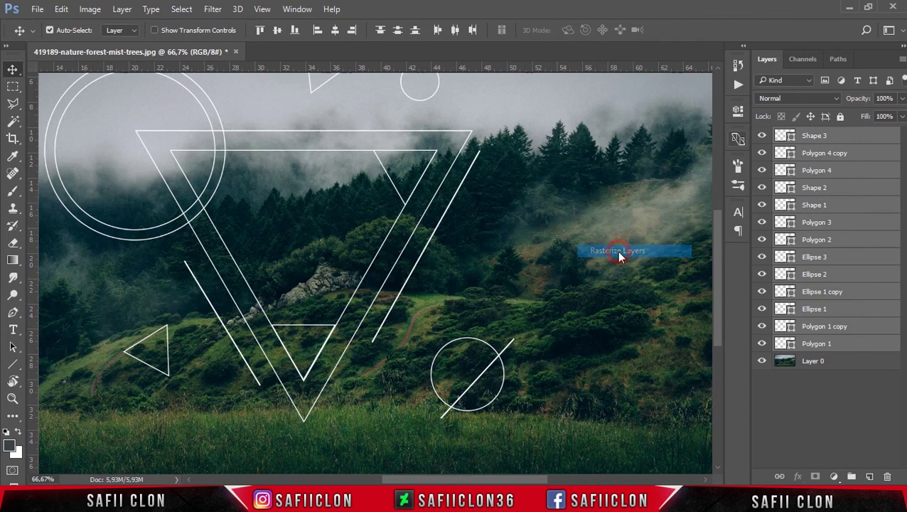
right_click(847, 136)
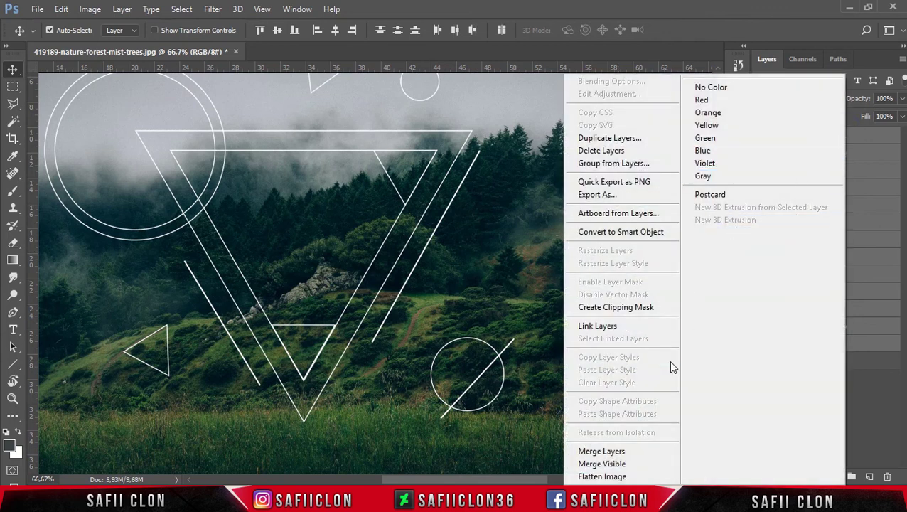
left_click(621, 450)
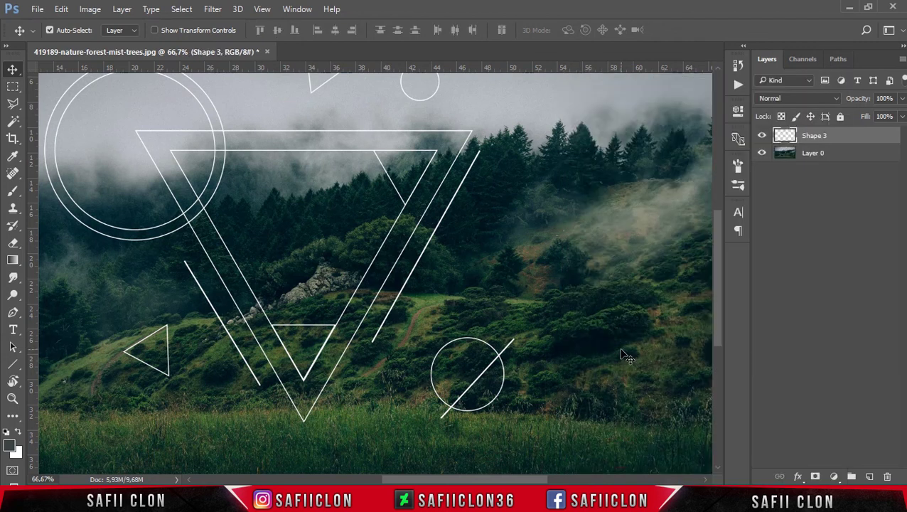
key("ctrl+minus")
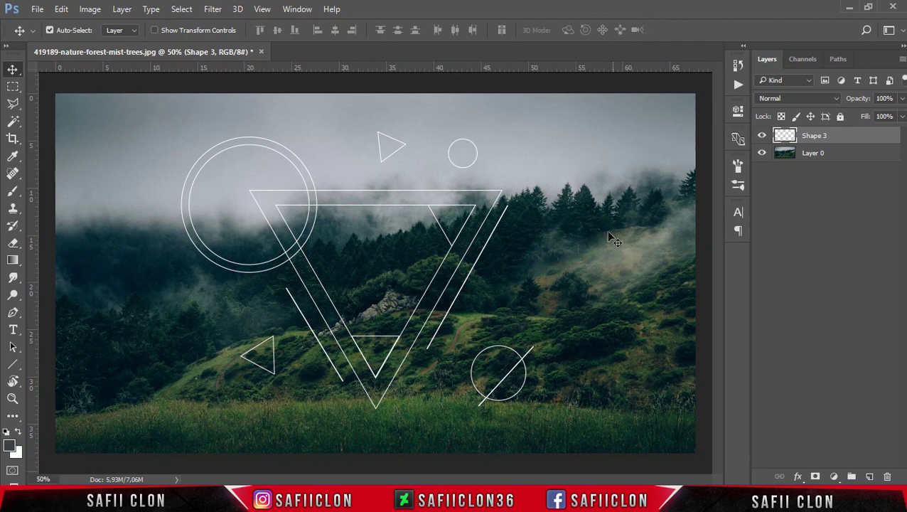
Duplicate the photo layer Layer 0 as Layer 0 copy
left_click(843, 156)
right_click(842, 155)
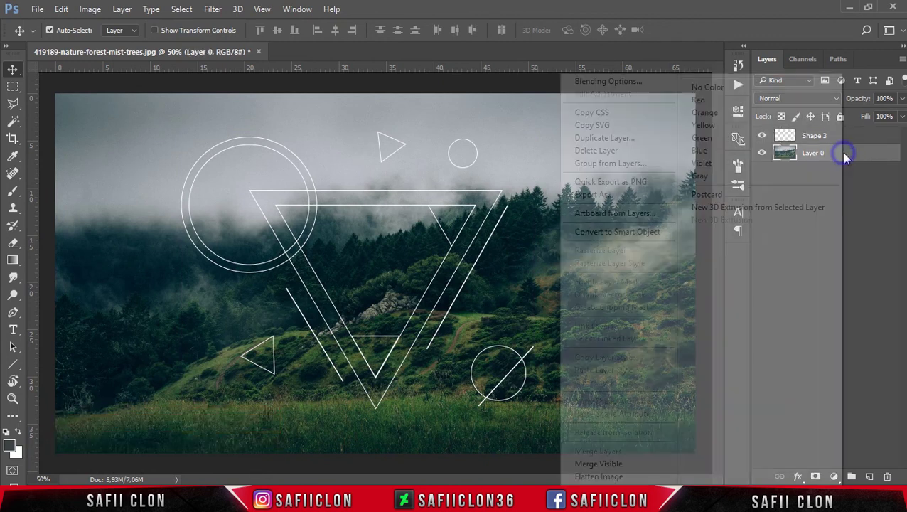
left_click(616, 144)
left_click(573, 147)
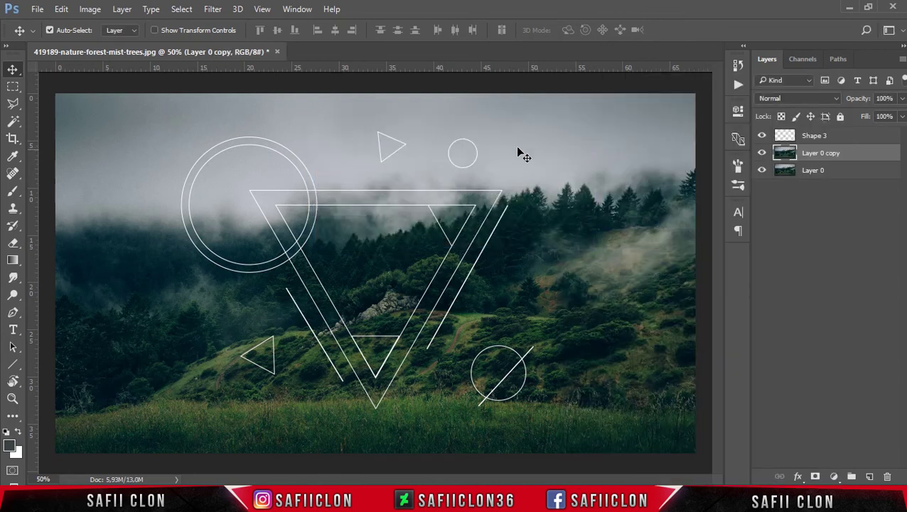
Magic Wand-select the inner triangle's interior on Shape 3, then target Layer 0 copy
left_click(13, 121)
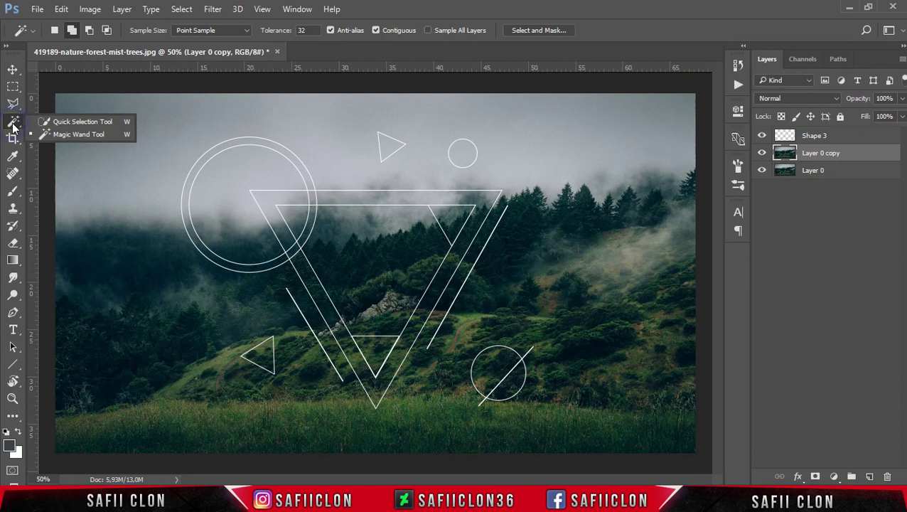
left_click(70, 134)
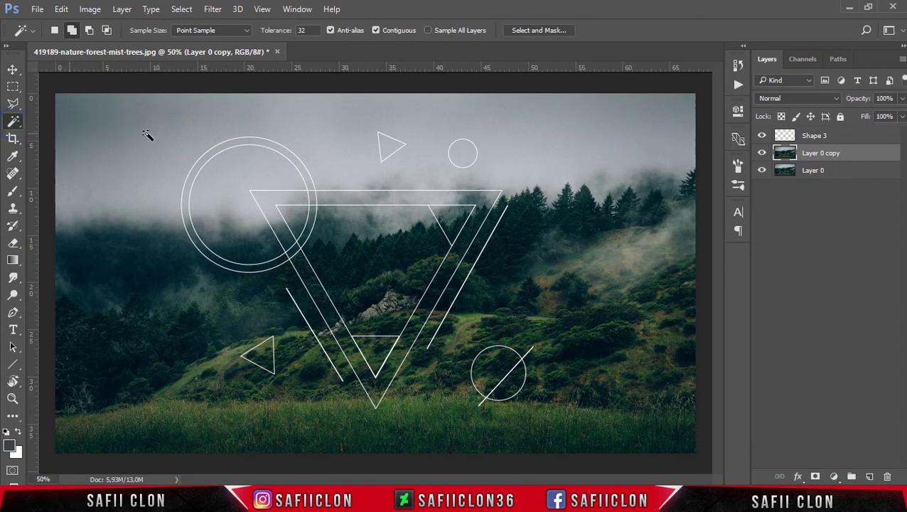
left_click(841, 137)
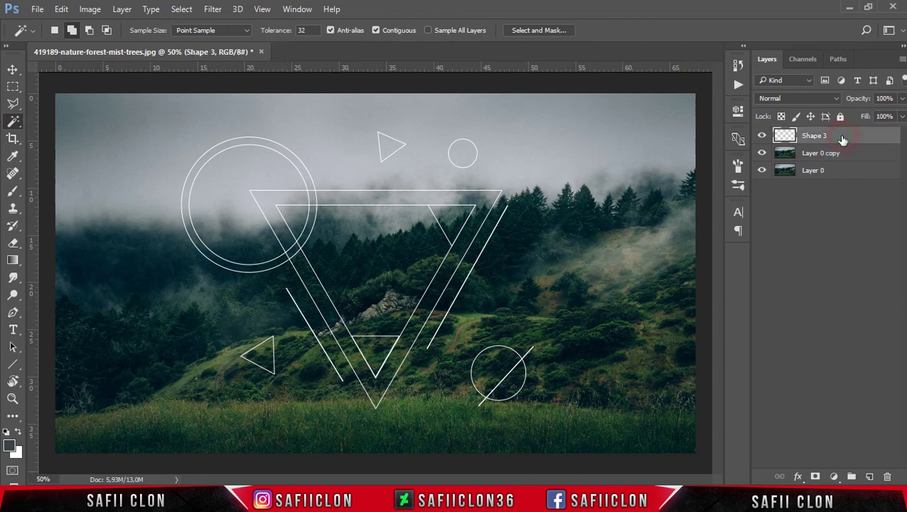
left_click(386, 254)
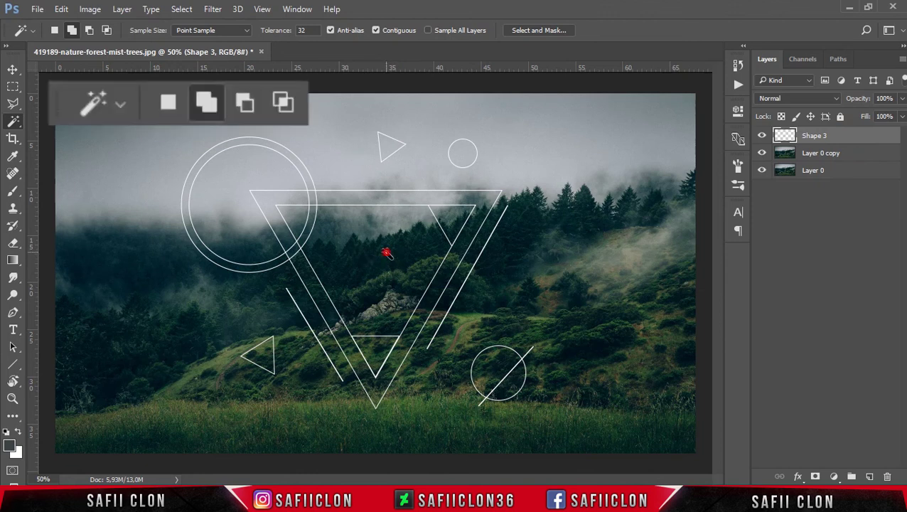
left_click(386, 257)
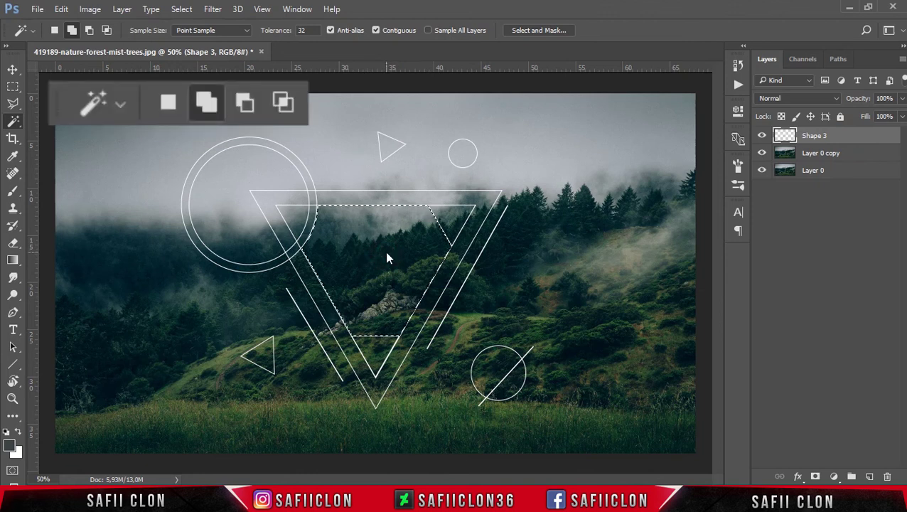
left_click(293, 220)
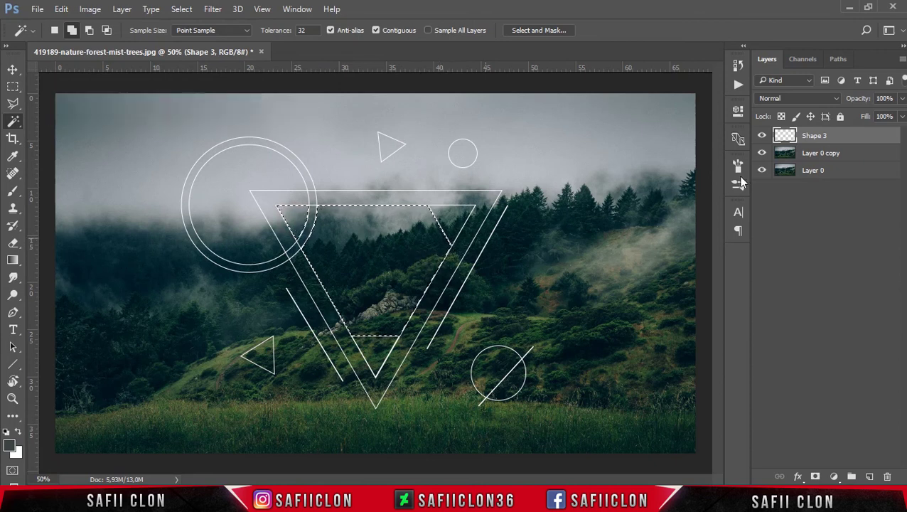
left_click(830, 158)
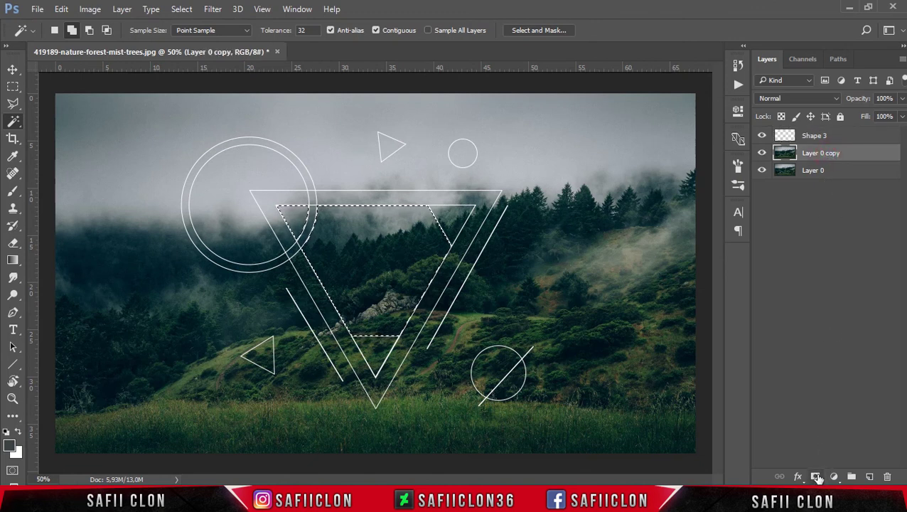
Mask Layer 0 copy to the triangle selection and unlink the mask
left_click(816, 478)
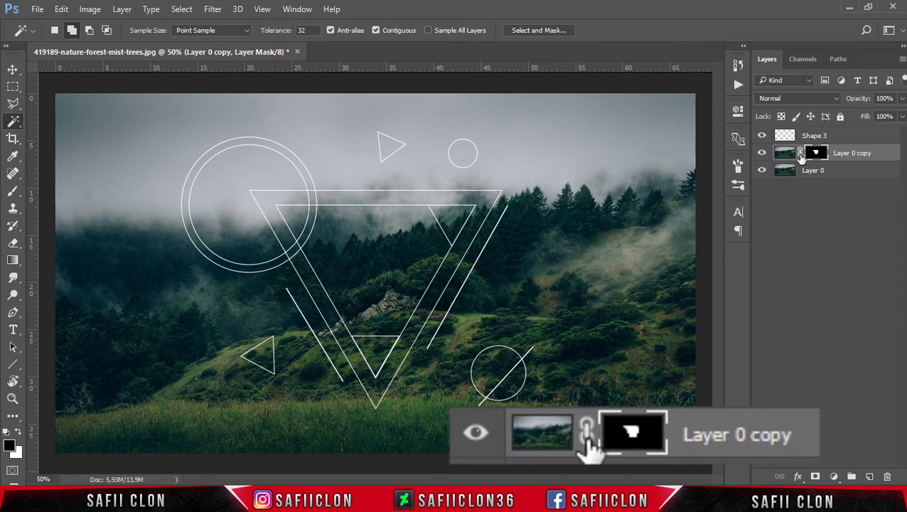
left_click(800, 153)
left_click(785, 156)
Flip the photo copy vertically and shift it into place inside the inner triangle
key("ctrl+t")
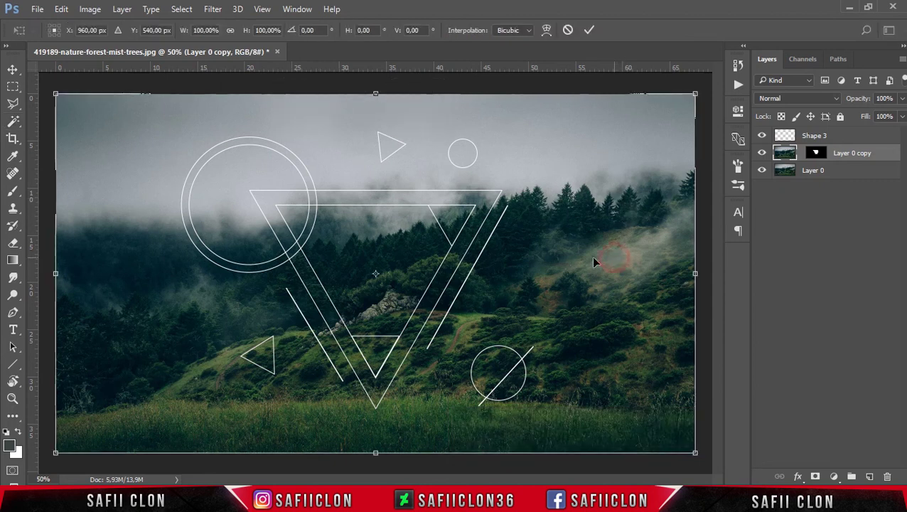
left_click_drag(593, 260, 543, 260)
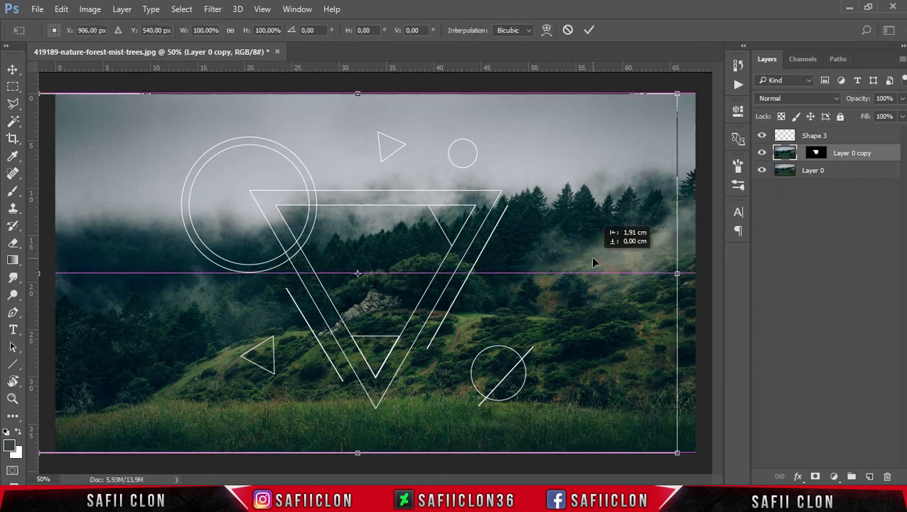
right_click(528, 262)
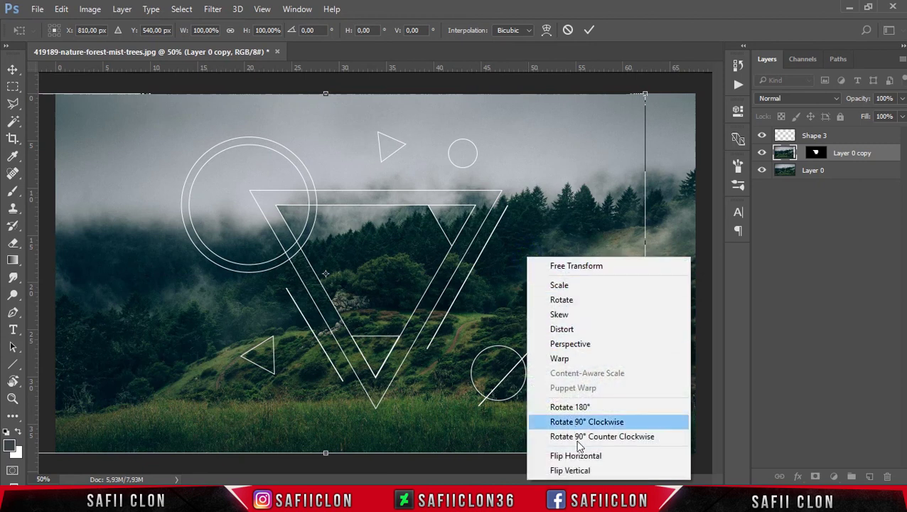
left_click(576, 470)
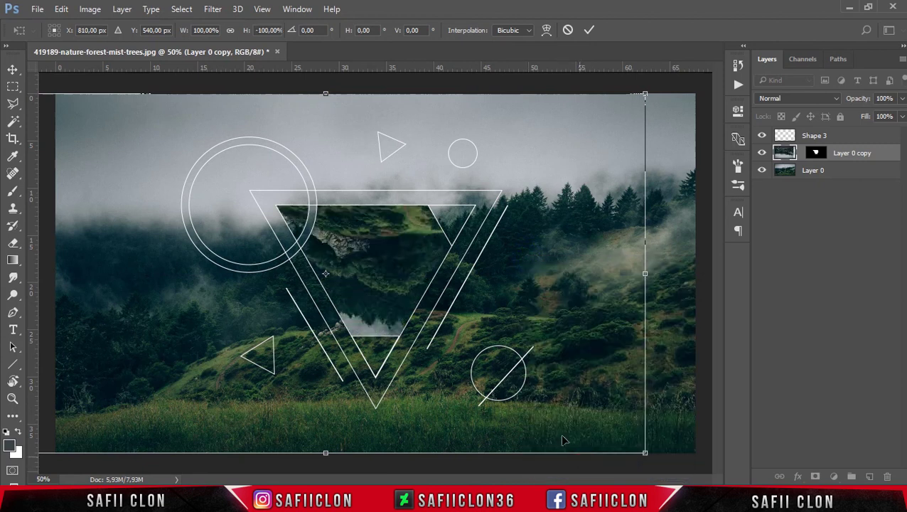
mouse_move(451, 390)
left_mouse_down()
mouse_move(496, 318)
mouse_move(457, 331)
left_mouse_up()
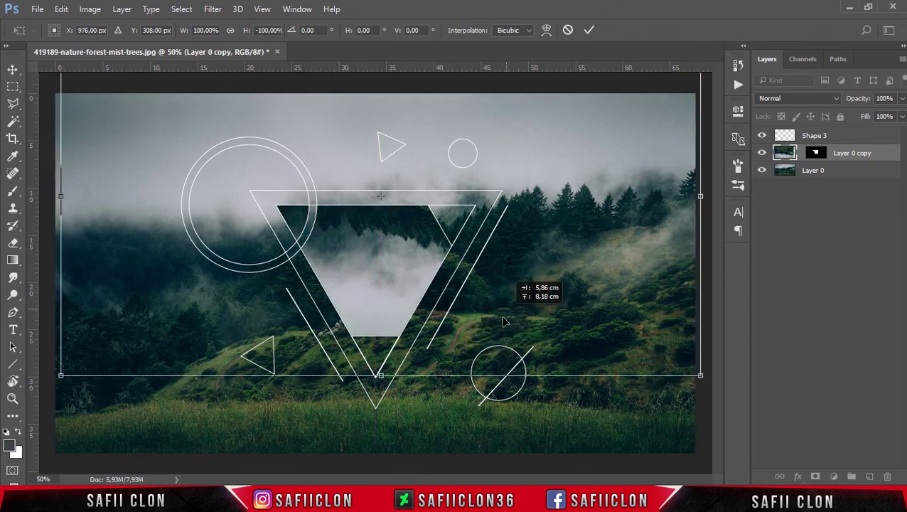
mouse_move(457, 331)
left_mouse_down()
mouse_move(390, 320)
mouse_move(464, 323)
left_mouse_up()
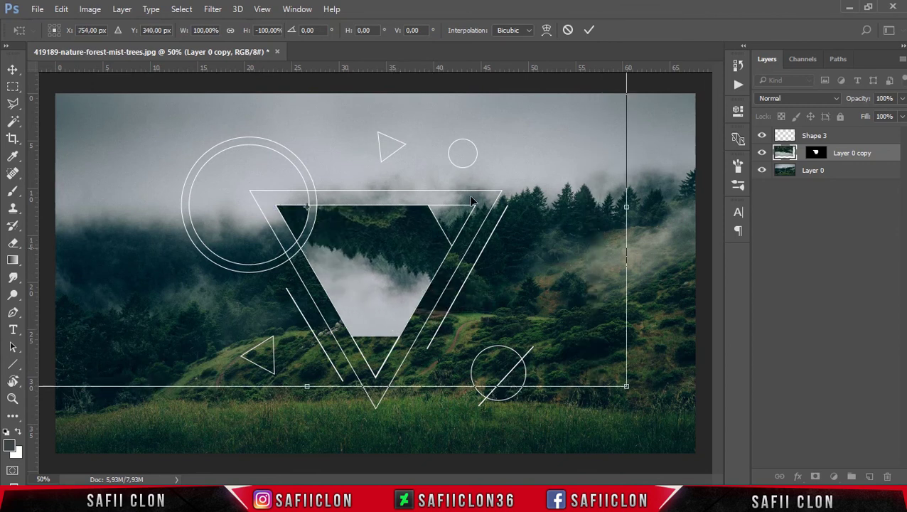
left_click(588, 32)
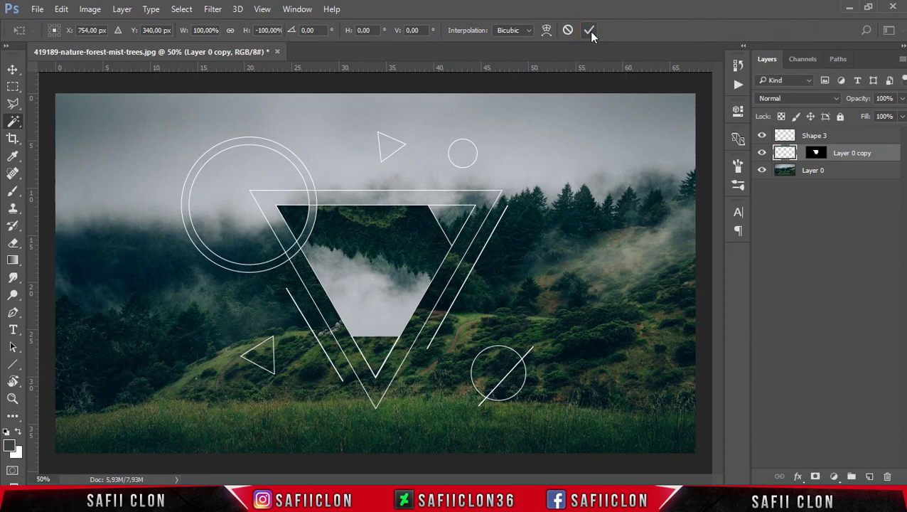
Duplicate Layer 0 again as Layer 0 copy 2
left_click(849, 170)
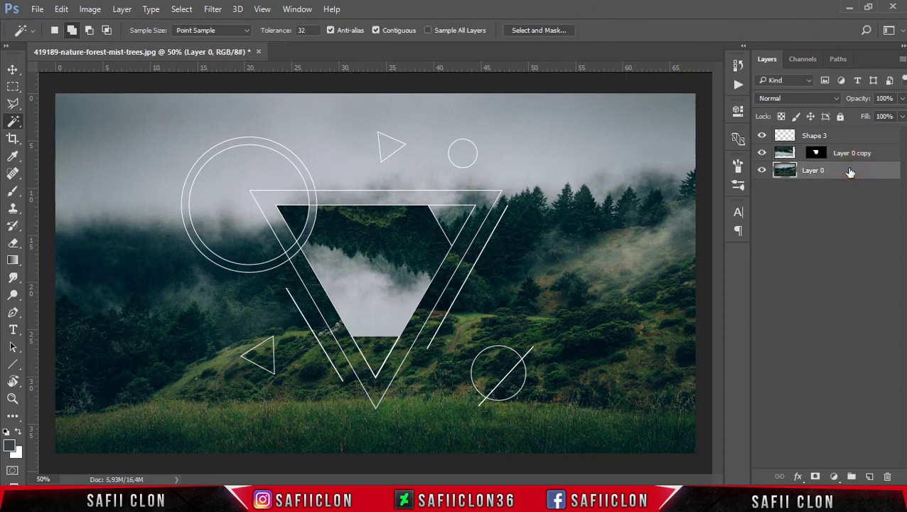
right_click(845, 167)
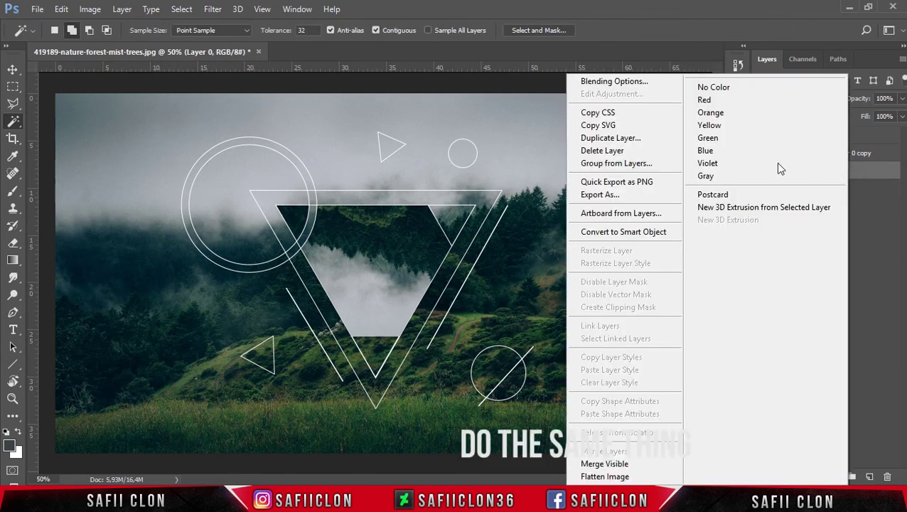
left_click(625, 140)
left_click(571, 148)
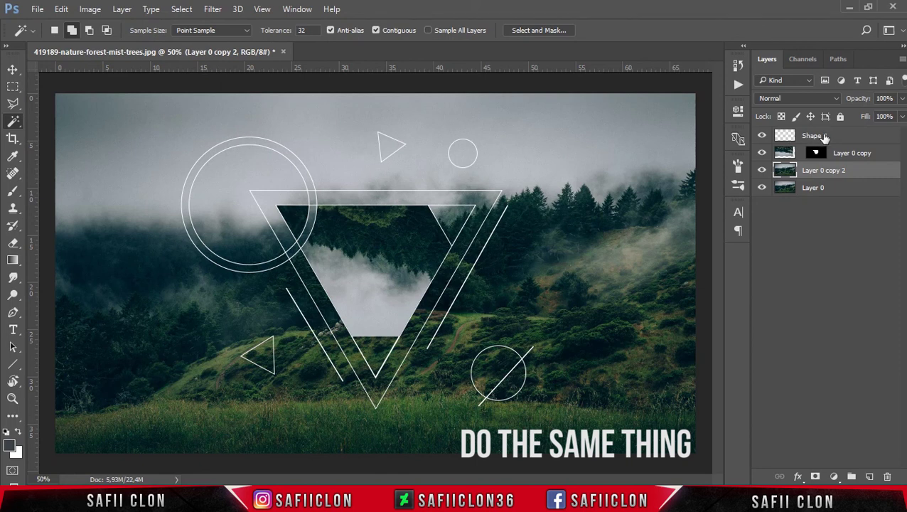
Select the small top-right triangular gap on Shape 3 and mask Layer 0 copy 2 to it
left_click(823, 136)
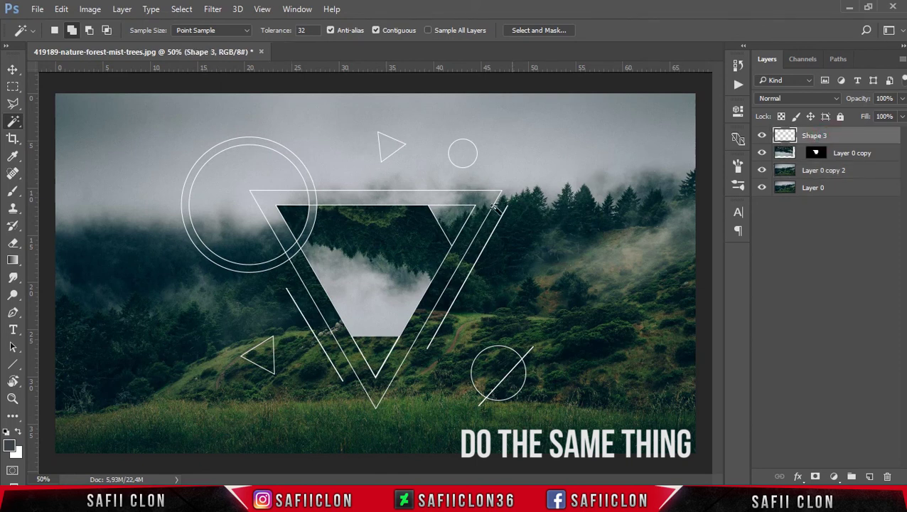
left_click(452, 217)
left_click(831, 175)
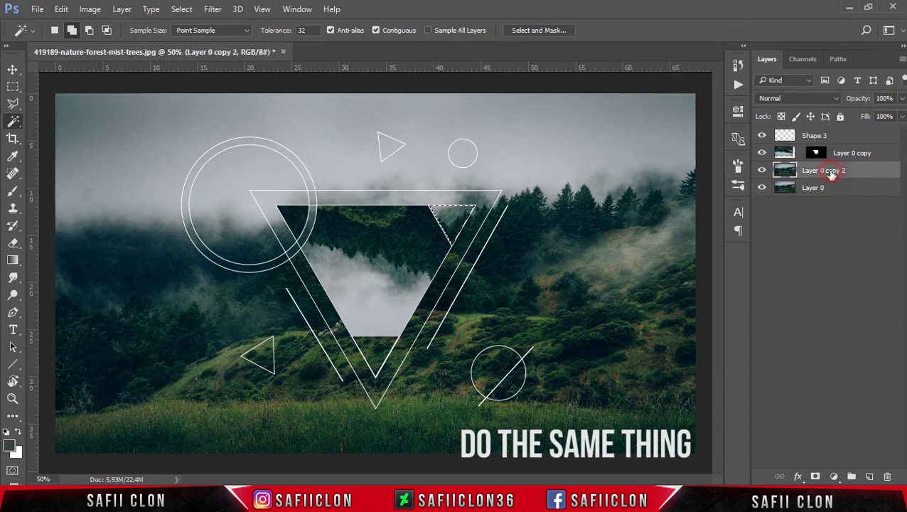
left_click(816, 477)
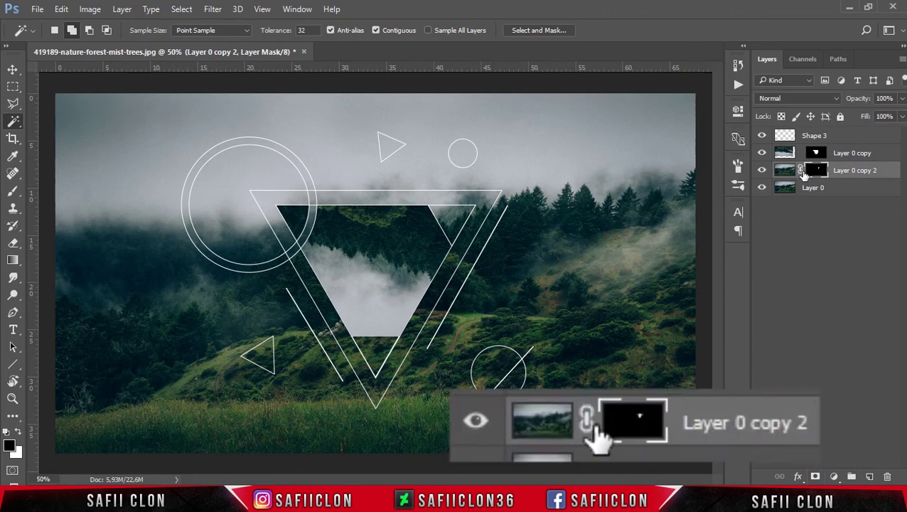
Unlink Layer 0 copy 2's mask; scale its photo to about 32%, rotated about -113°
left_click(801, 171)
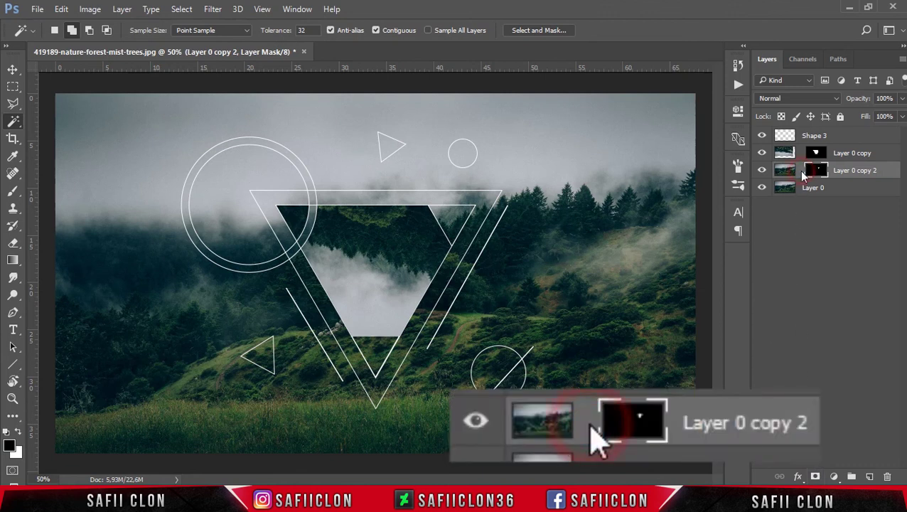
left_click(786, 172)
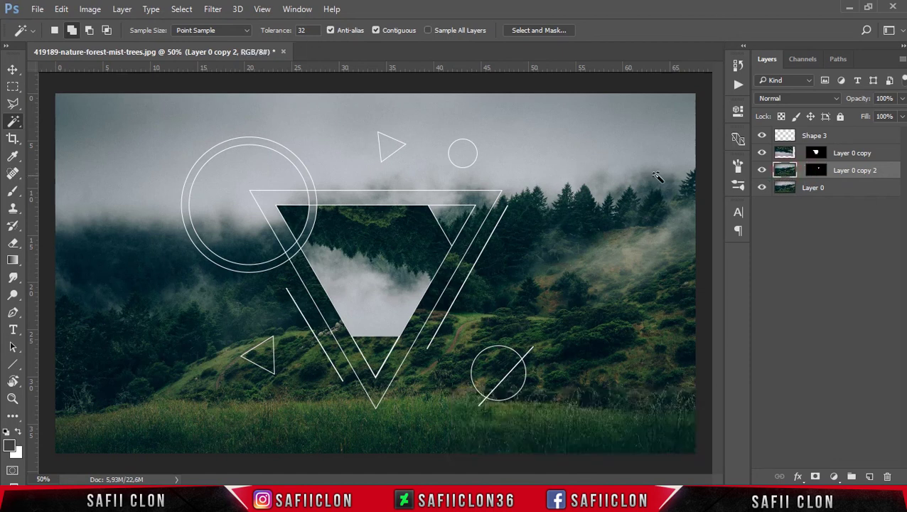
key("ctrl+t")
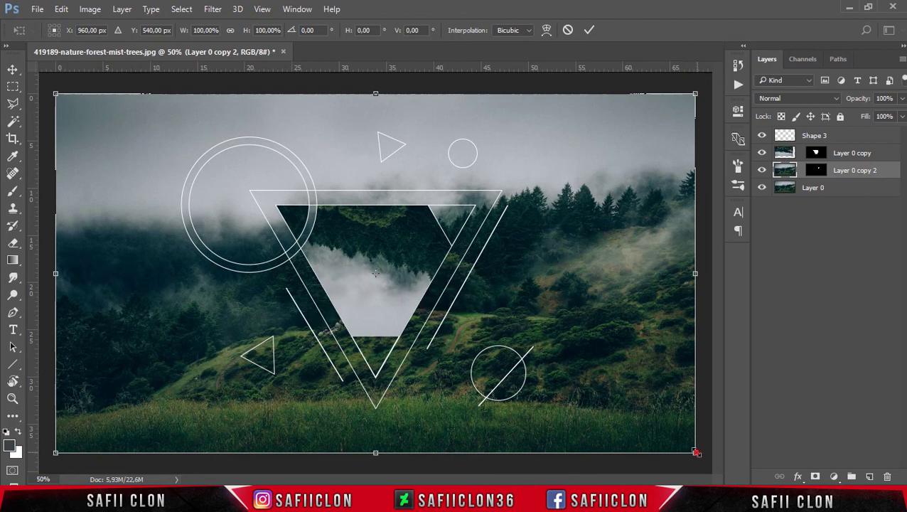
left_click_drag(696, 452, 402, 325)
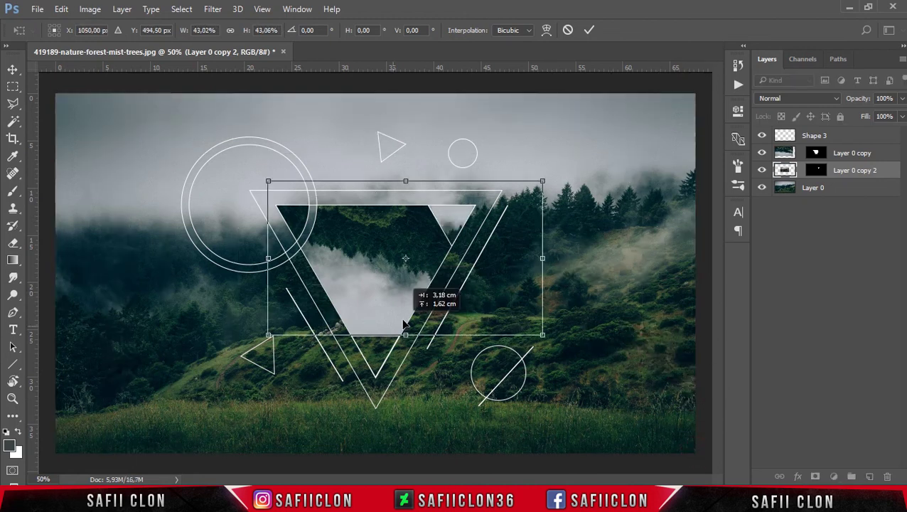
left_click_drag(284, 383, 604, 317)
left_click_drag(427, 320, 516, 329)
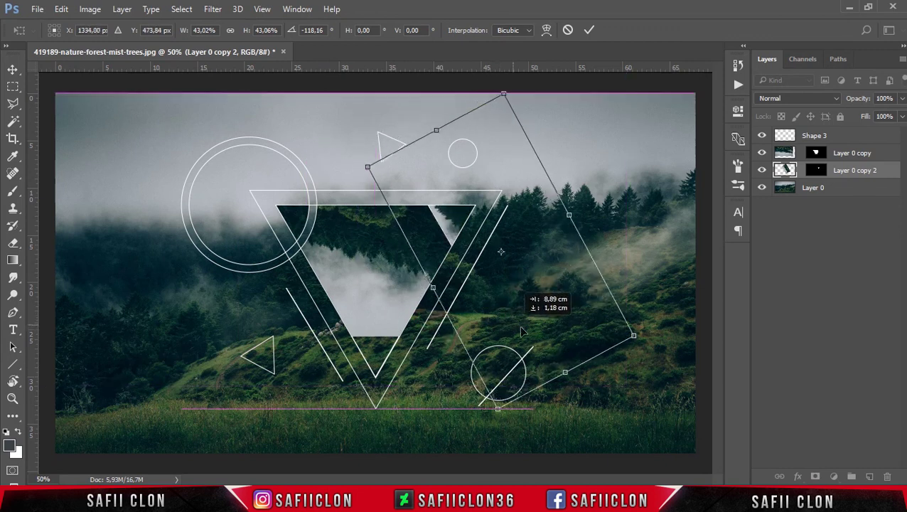
left_click_drag(517, 329, 474, 258)
left_click_drag(568, 256, 561, 266)
left_click_drag(476, 213, 486, 217)
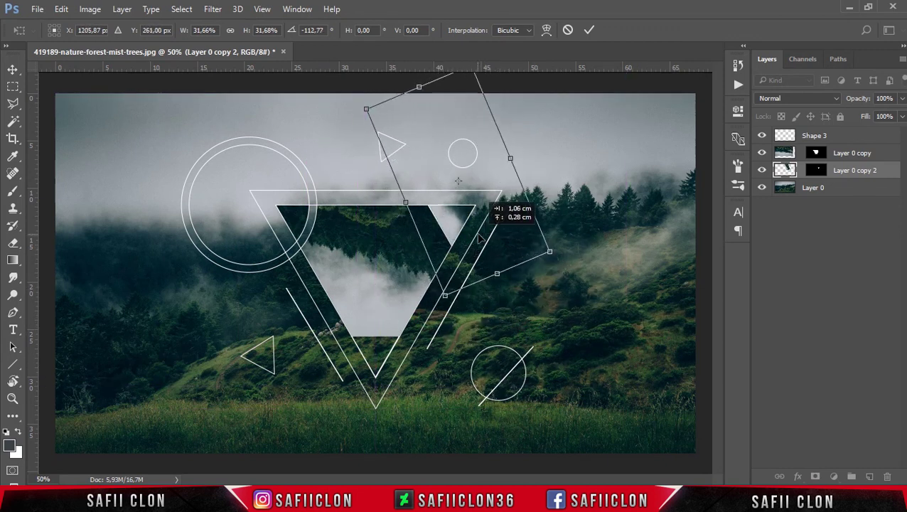
left_click(589, 30)
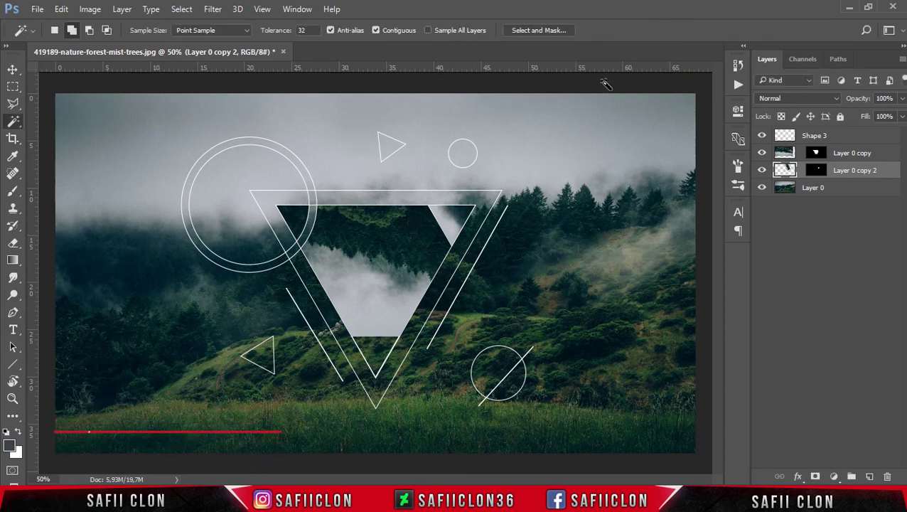
left_click(825, 137)
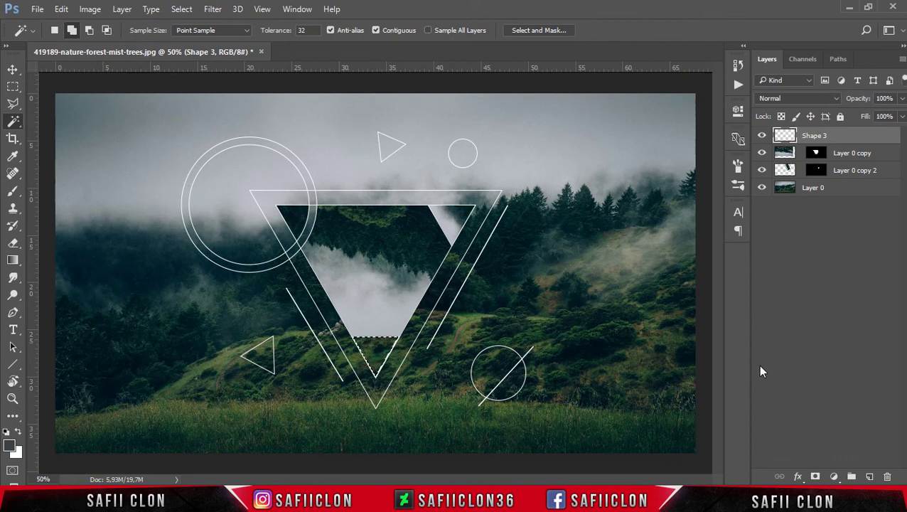
Duplicate Layer 0 as Layer 0 copy 3 and mask it to the bottom tip selection
right_click(846, 186)
left_click(611, 138)
key("Return")
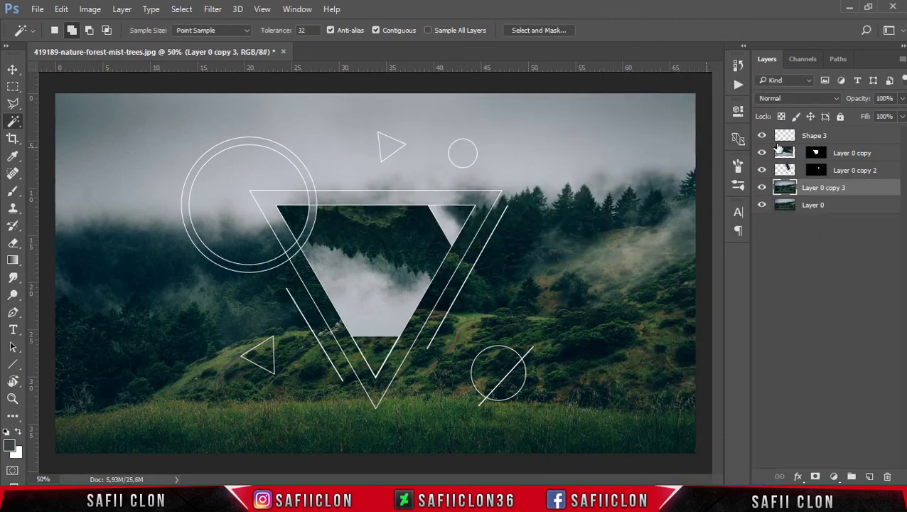
left_click(835, 137)
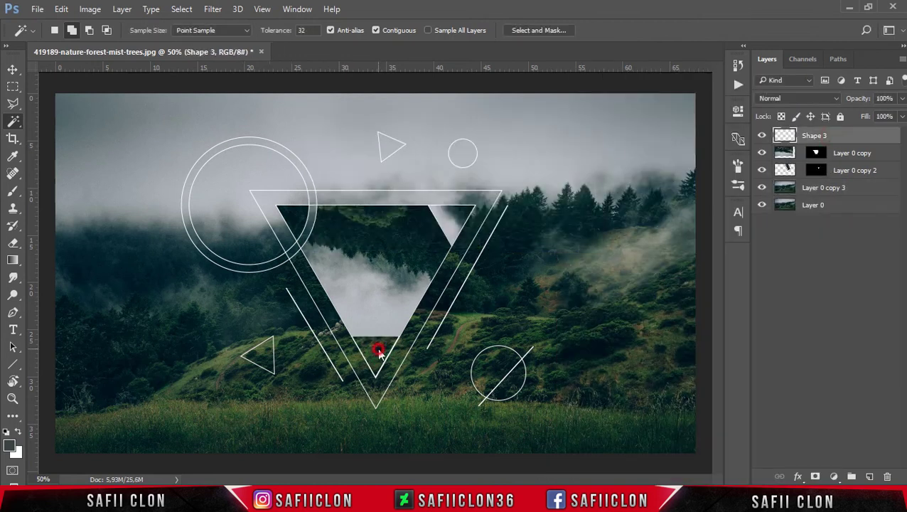
left_click(828, 188)
left_click(815, 477)
left_click(785, 188)
Scale Layer 0 copy 3 down to about 36.72%, move it, and flip it vertically
key("ctrl+t")
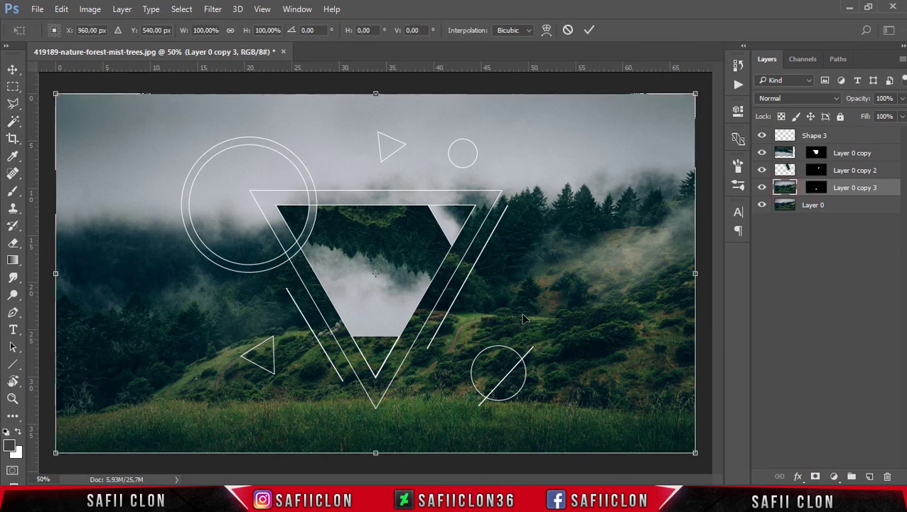
left_click_drag(694, 452, 401, 299)
mouse_move(320, 395)
left_mouse_down()
mouse_move(374, 394)
mouse_move(406, 363)
mouse_move(407, 373)
mouse_move(373, 364)
left_mouse_up()
right_click(385, 362)
left_click(402, 351)
left_click(587, 31)
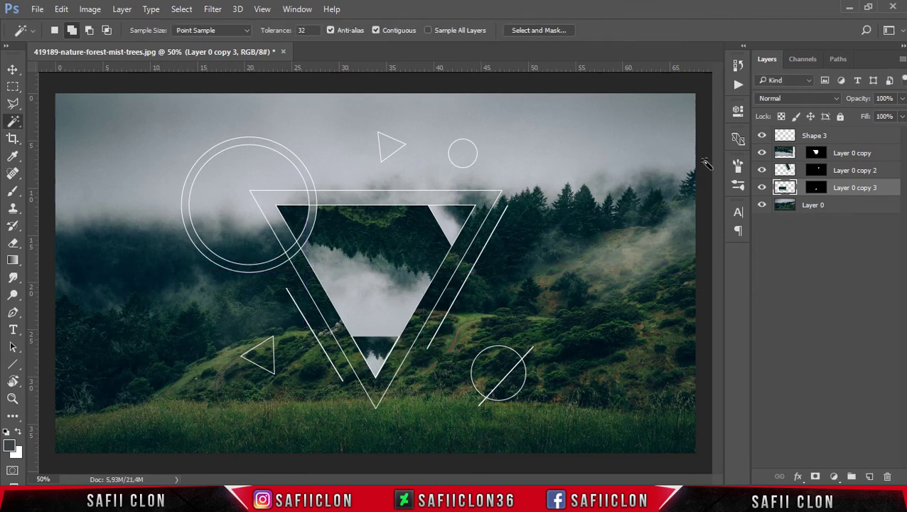
Create Layer 0 copy 4 and select the big triangle band on Shape 3
left_click(829, 205)
right_click(829, 205)
left_click(587, 140)
left_click(824, 135)
left_click(784, 135, "ctrl")
Mask Layer 0 copy 4 to the selected outer triangle band
left_click(835, 206)
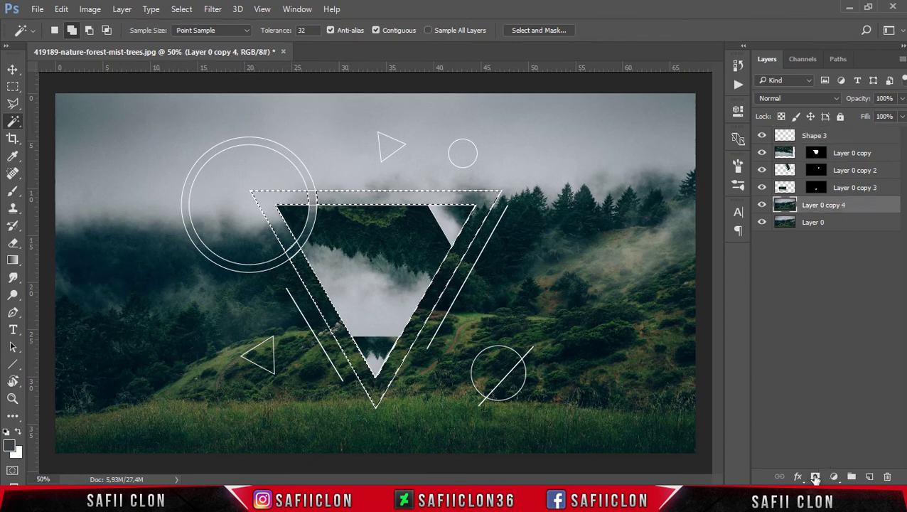
left_click(815, 476)
left_click(784, 207)
Rotate Layer 0 copy 4's photo to about 129° and reposition it within the band
key("ctrl+t")
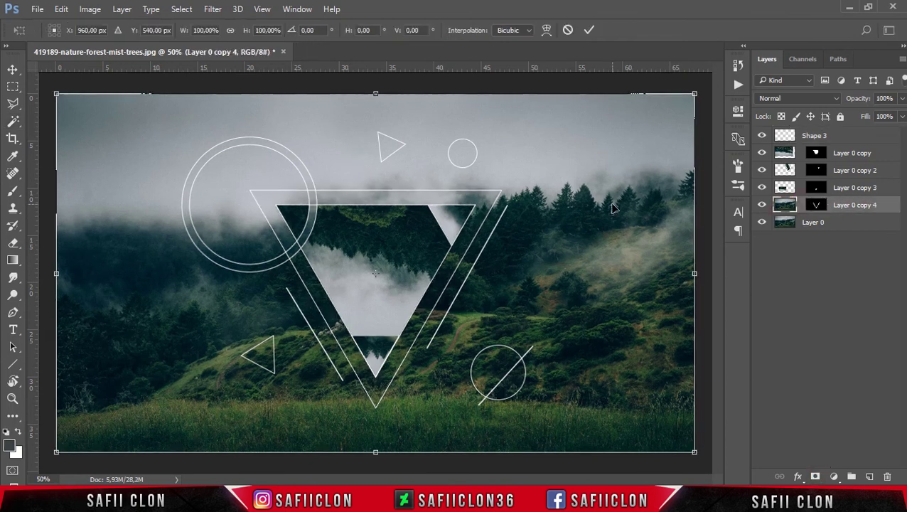
key("ctrl+minus")
mouse_move(640, 226)
left_mouse_down()
mouse_move(447, 274)
mouse_move(460, 178)
left_mouse_up()
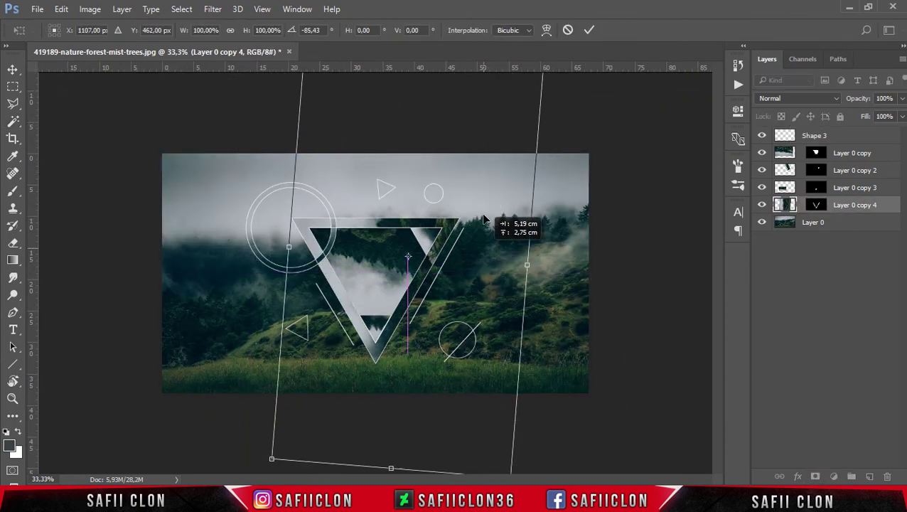
mouse_move(543, 385)
left_mouse_down()
mouse_move(398, 100)
mouse_move(435, 224)
mouse_move(480, 320)
mouse_move(425, 329)
mouse_move(421, 319)
left_mouse_up()
mouse_move(626, 122)
left_mouse_down()
mouse_move(619, 138)
mouse_move(635, 184)
mouse_move(629, 147)
left_mouse_up()
mouse_move(469, 230)
left_mouse_down()
mouse_move(494, 213)
mouse_move(481, 205)
left_mouse_up()
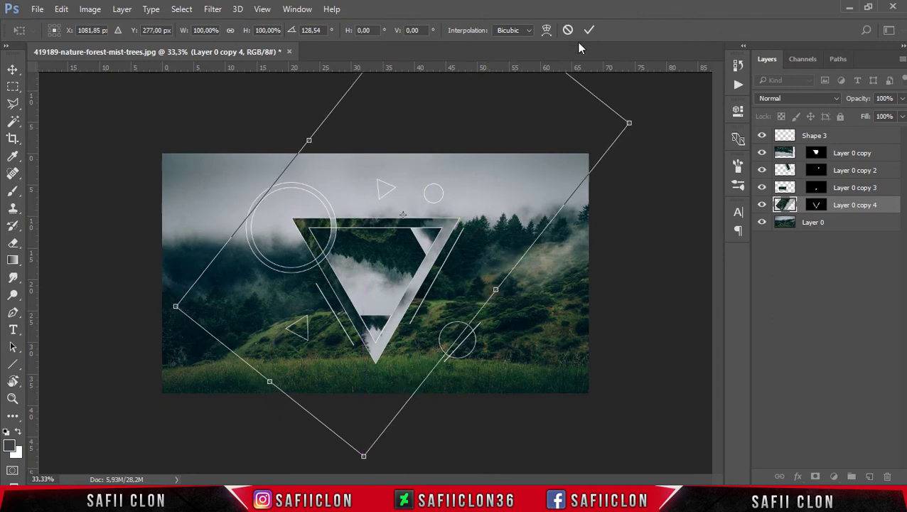
key("Return")
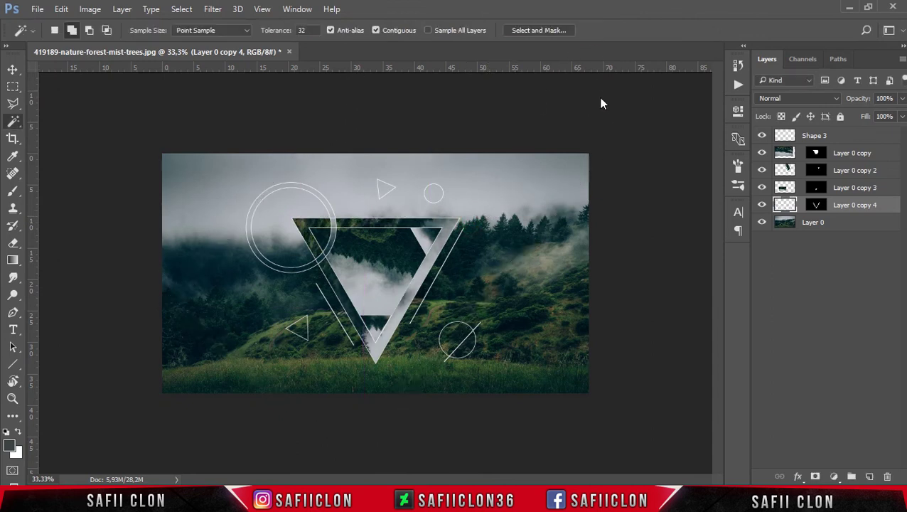
key("ctrl+plus")
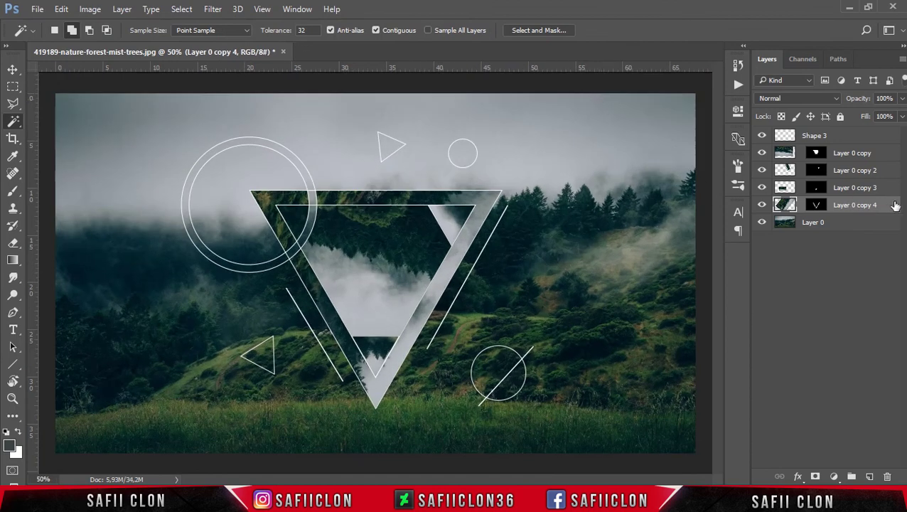
left_click(213, 9)
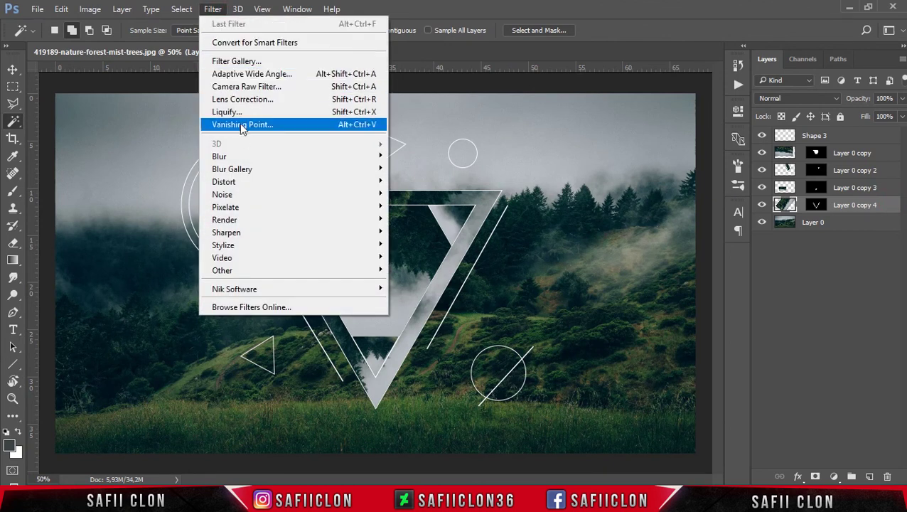
mouse_move(292, 156)
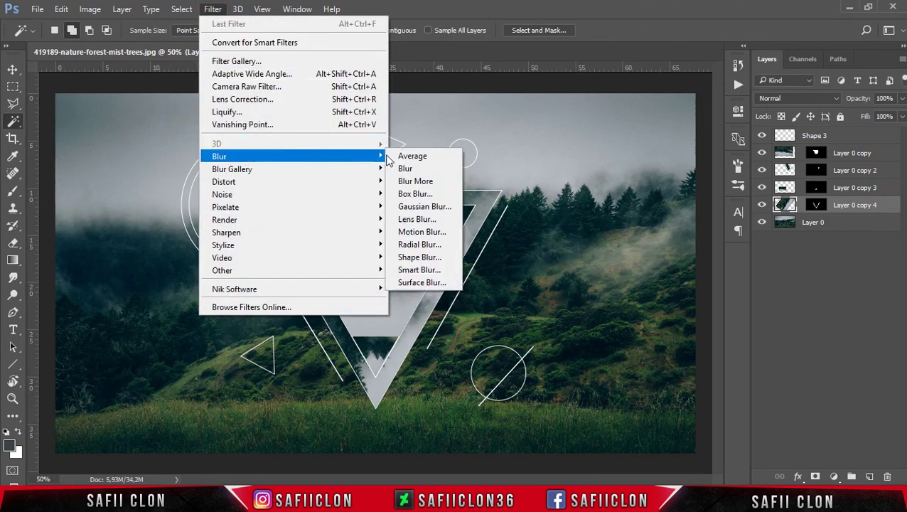
Apply a Gaussian Blur of radius 2,5 pixels to Layer 0 copy 4
left_click(424, 207)
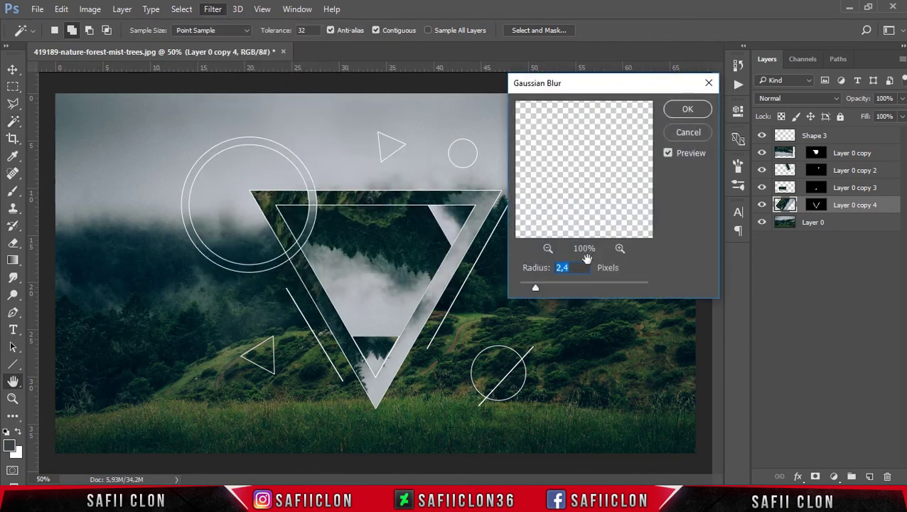
left_click(536, 288)
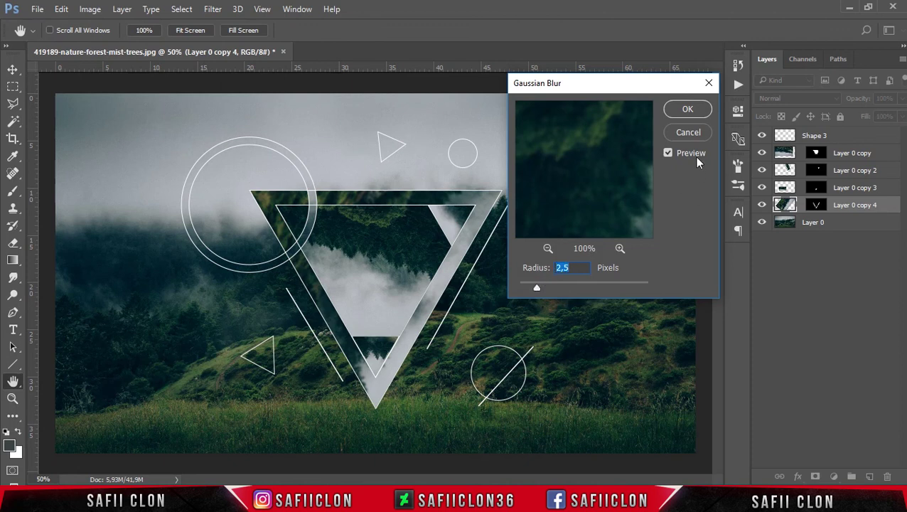
key("w")
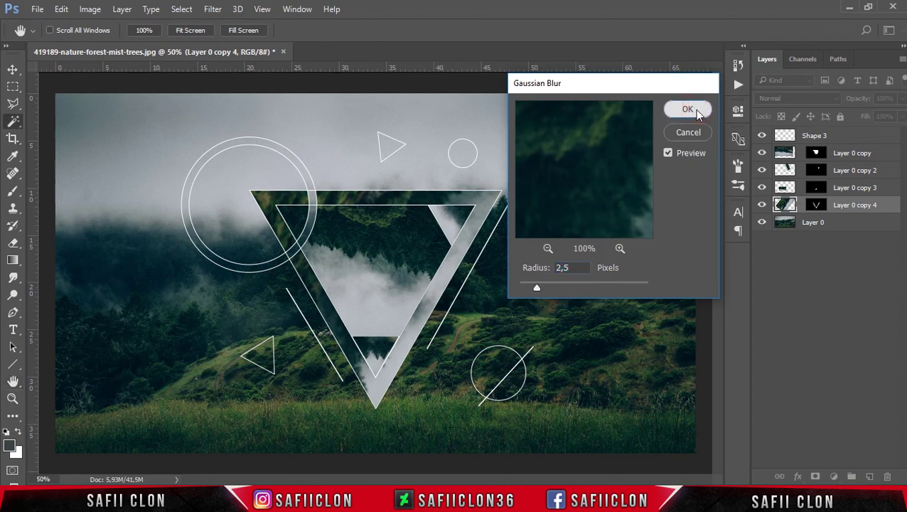
left_click(837, 223)
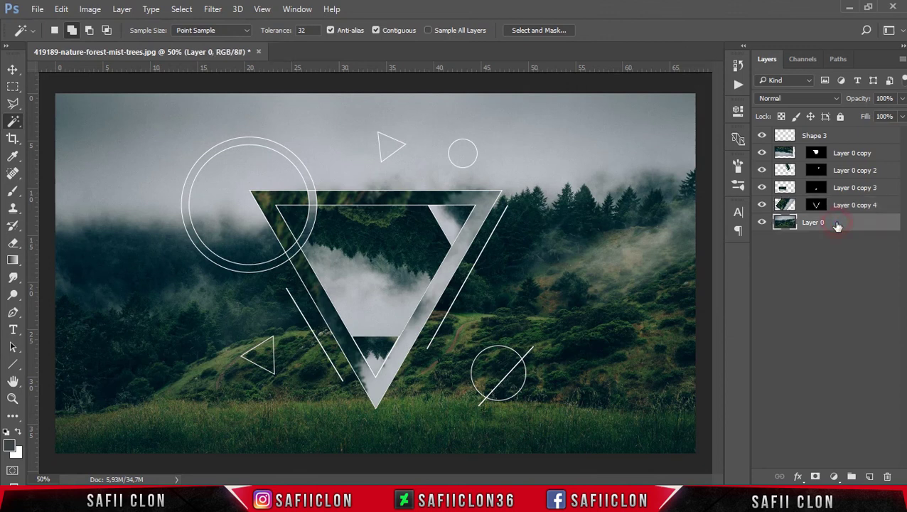
Duplicate Layer 0 as Layer 0 copy 5 and mask it to the large circle
right_click(837, 224)
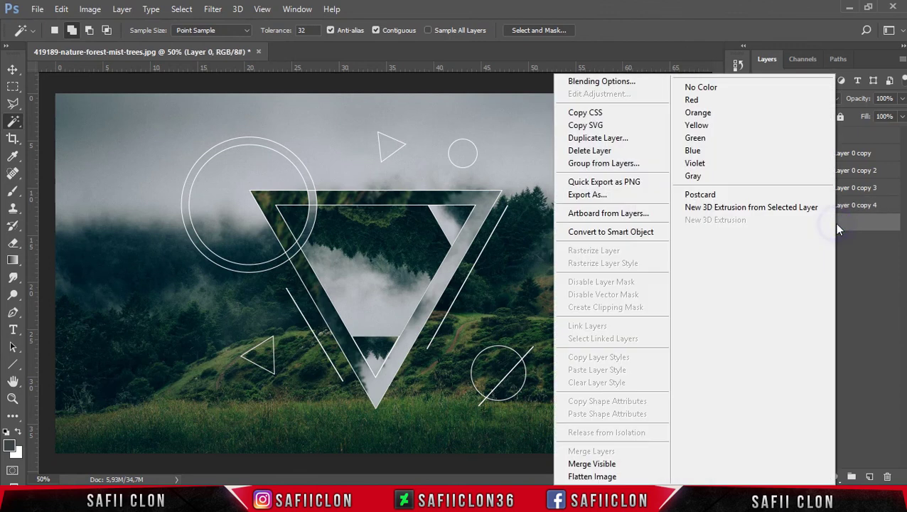
left_click(610, 142)
left_click(578, 145)
left_click(840, 135)
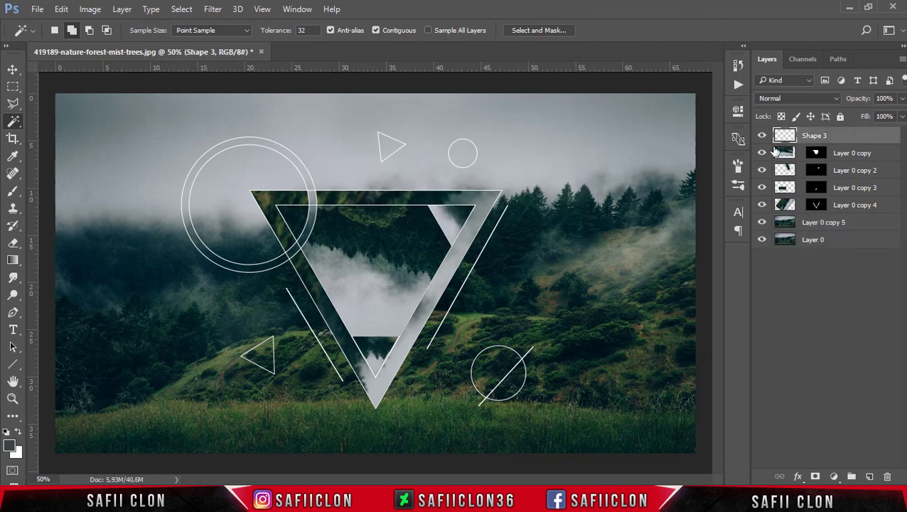
left_click(799, 223)
left_click(815, 476)
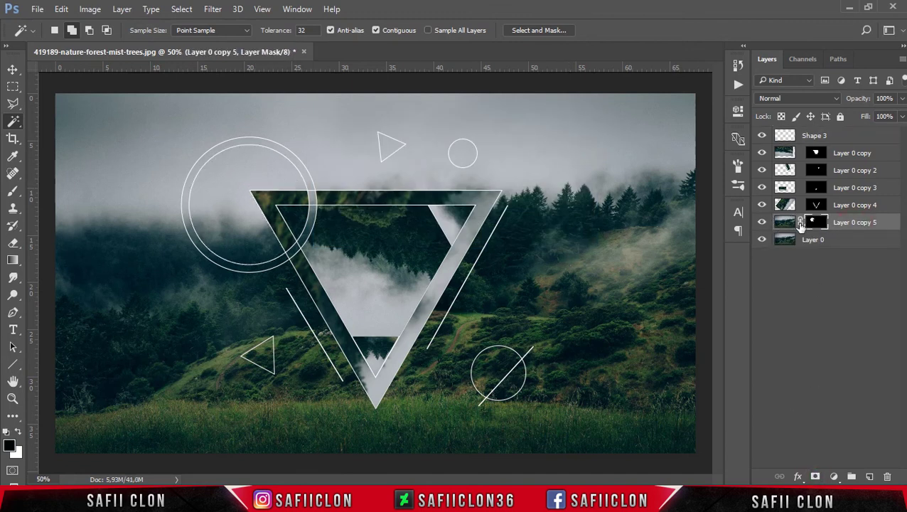
left_click(785, 222)
Scale copy 5 to about 73%, rotate it about -177.7°, and position it in the circle
key("ctrl+t")
left_click_drag(695, 453, 486, 415)
mouse_move(324, 367)
left_mouse_down()
mouse_move(316, 325)
mouse_move(278, 332)
left_mouse_up()
mouse_move(354, 122)
left_mouse_down()
mouse_move(196, 333)
mouse_move(287, 281)
left_mouse_up()
left_click_drag(302, 459, 314, 461)
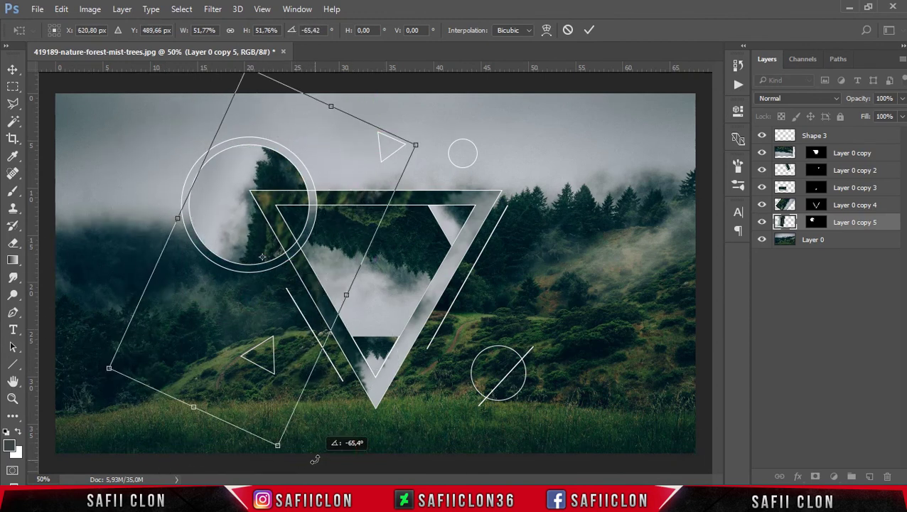
left_click_drag(396, 275, 213, 114)
mouse_move(240, 228)
left_mouse_down()
mouse_move(299, 177)
mouse_move(348, 178)
left_mouse_up()
left_click_drag(492, 270, 563, 308)
mouse_move(424, 239)
left_mouse_down()
mouse_move(429, 256)
mouse_move(423, 245)
left_mouse_up()
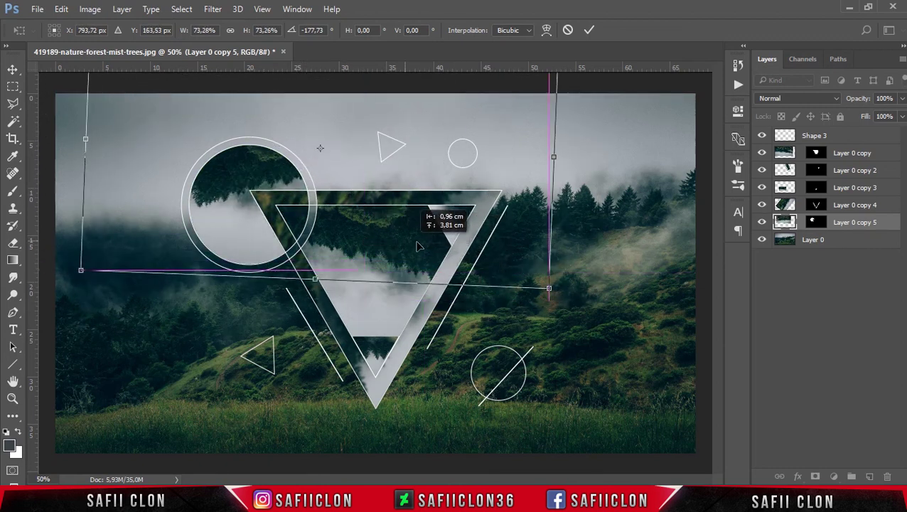
left_click(589, 30)
Duplicate Layer 0 as Layer 0 copy 6 and mask it to the two small triangles
key("w")
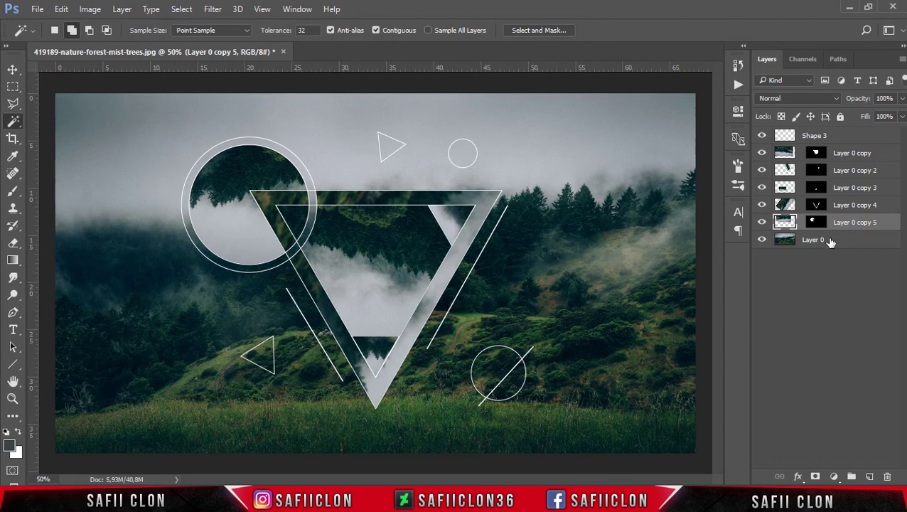
right_click(846, 242)
left_click(587, 135)
left_click(814, 135)
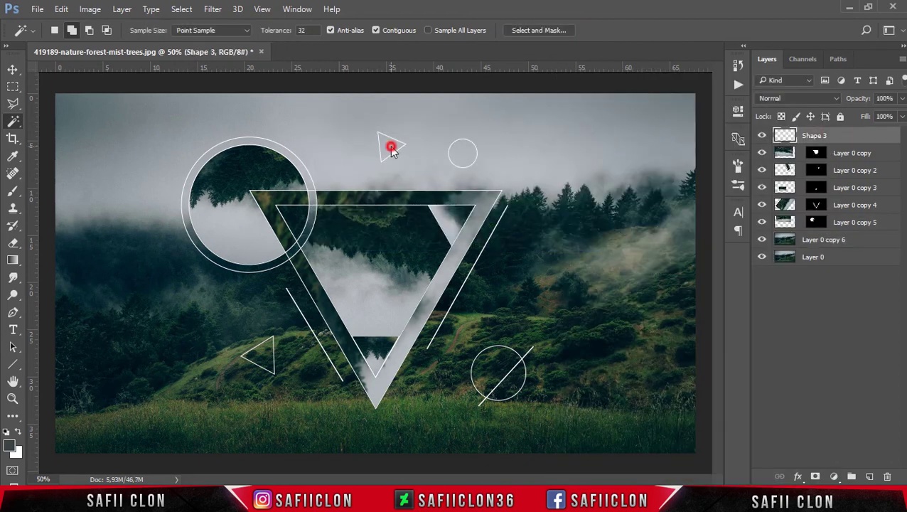
left_click(817, 241)
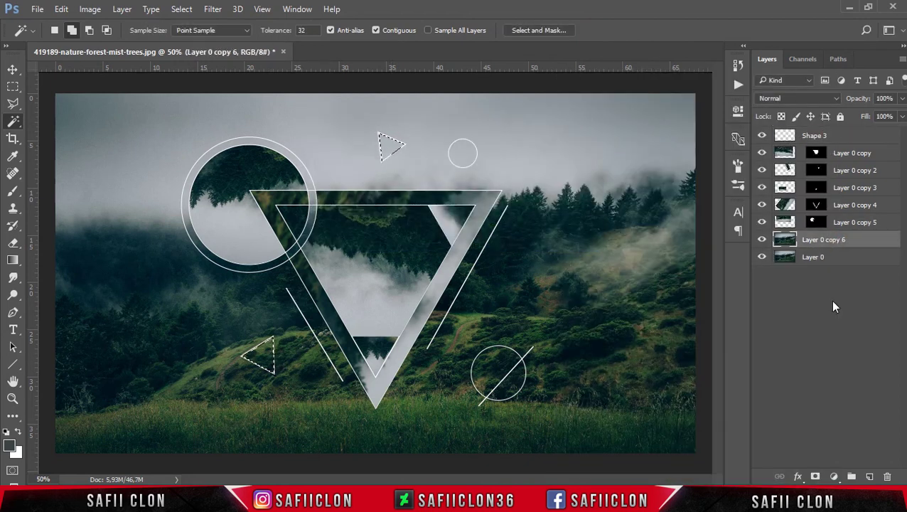
left_click(815, 477)
left_click(786, 240)
Rotate copy 6 about 175°, scale it to 86%, and move it into the triangles
key("ctrl+t")
mouse_move(703, 462)
left_mouse_down()
mouse_move(447, 423)
mouse_move(242, 217)
mouse_move(245, 204)
left_mouse_up()
left_click_drag(719, 429, 674, 401)
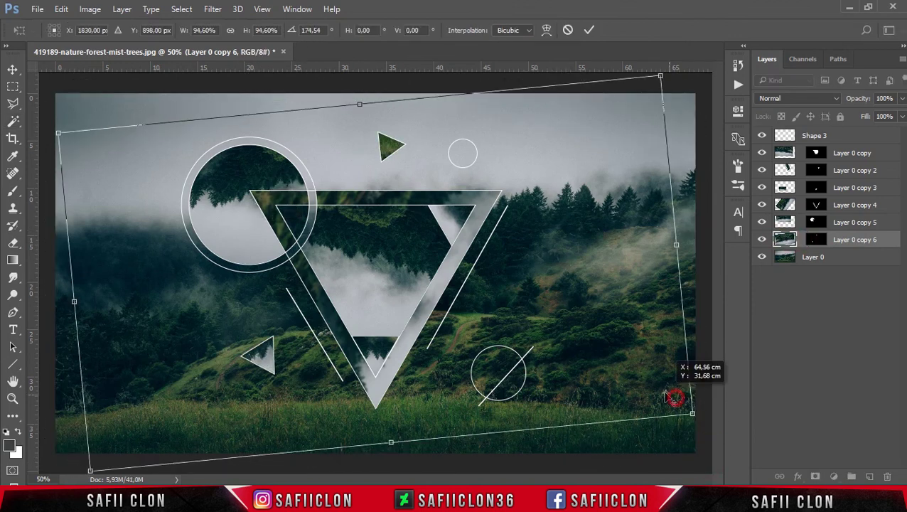
left_click_drag(418, 288, 259, 215)
left_click_drag(646, 330, 520, 264)
left_click(588, 30)
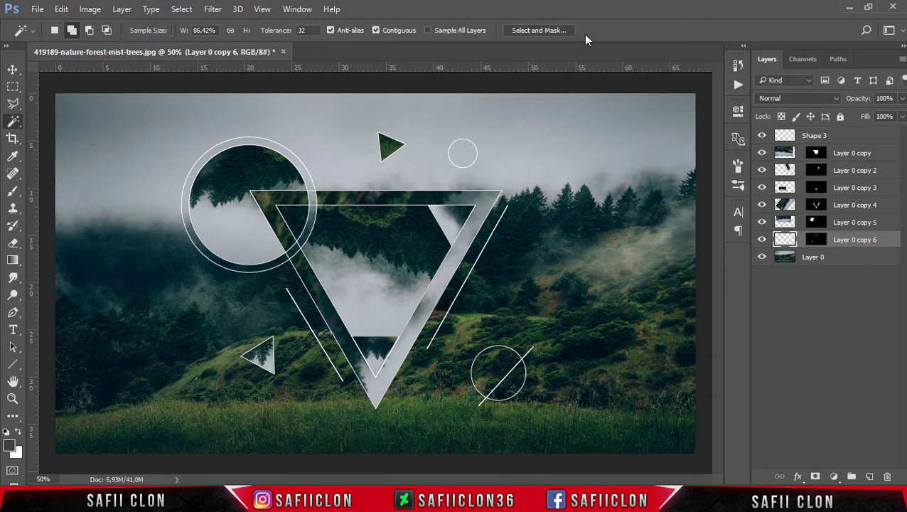
right_click(806, 272)
Duplicate Layer 0 as Layer 0 copy 7 and mask it to the small circle
left_click(600, 95)
left_click(568, 148)
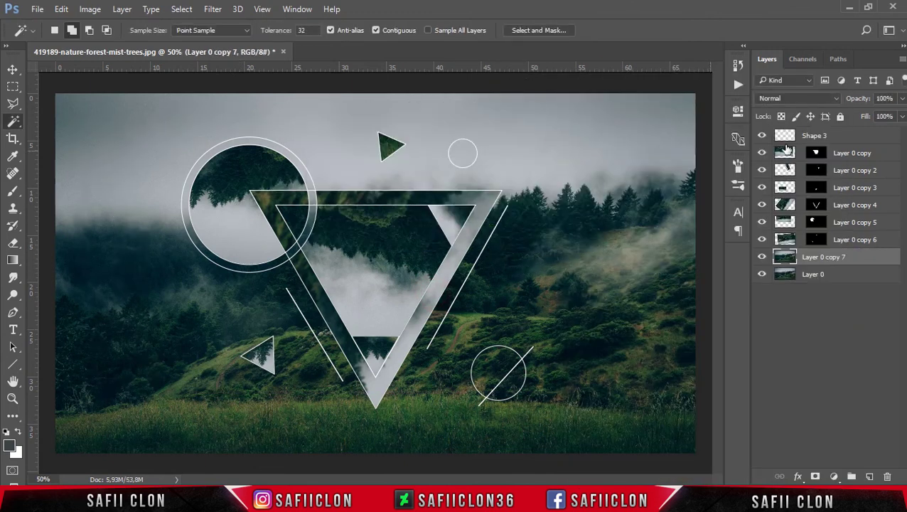
left_click(859, 136)
left_click(863, 260)
key("ctrl+i")
left_click(784, 257)
Scale copy 7 to about 49.5% and move it so trees show in the circle
key("ctrl+t")
left_click_drag(695, 453, 606, 368)
mouse_move(555, 337)
left_mouse_down()
mouse_move(674, 244)
mouse_move(560, 263)
left_mouse_up()
left_click_drag(611, 320, 557, 288)
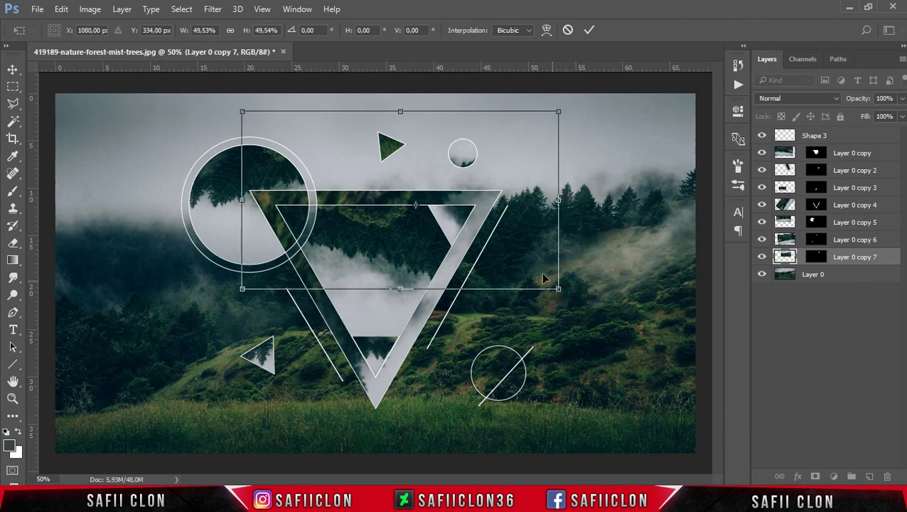
mouse_move(526, 249)
left_mouse_down()
mouse_move(548, 278)
mouse_move(533, 271)
left_mouse_up()
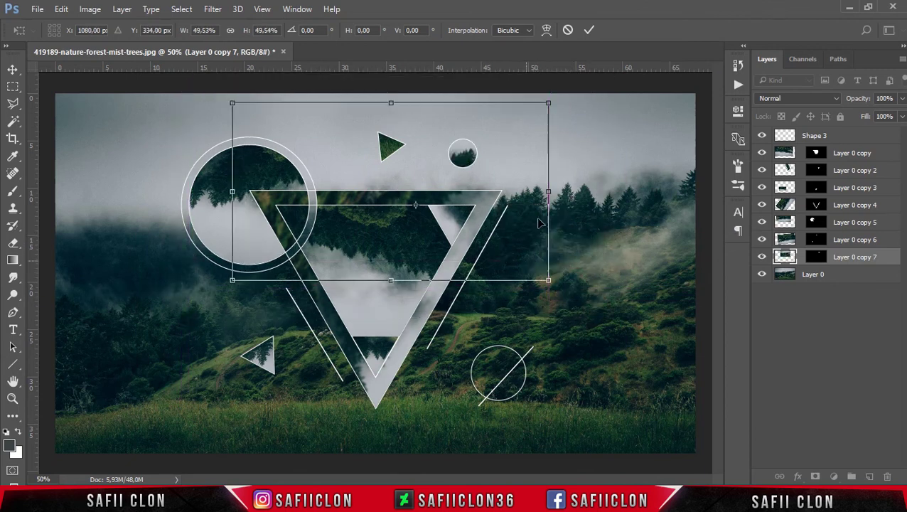
left_click(587, 31)
Duplicate Layer 0 again to create Layer 0 copy 8
right_click(838, 276)
left_click(575, 126)
left_click(571, 144)
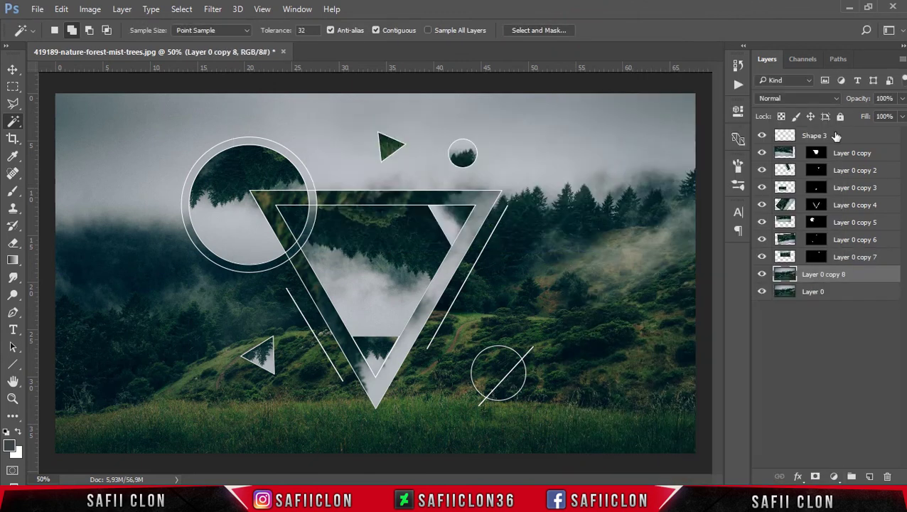
Mask Layer 0 copy 8 to the lower-right circle
left_click(836, 136)
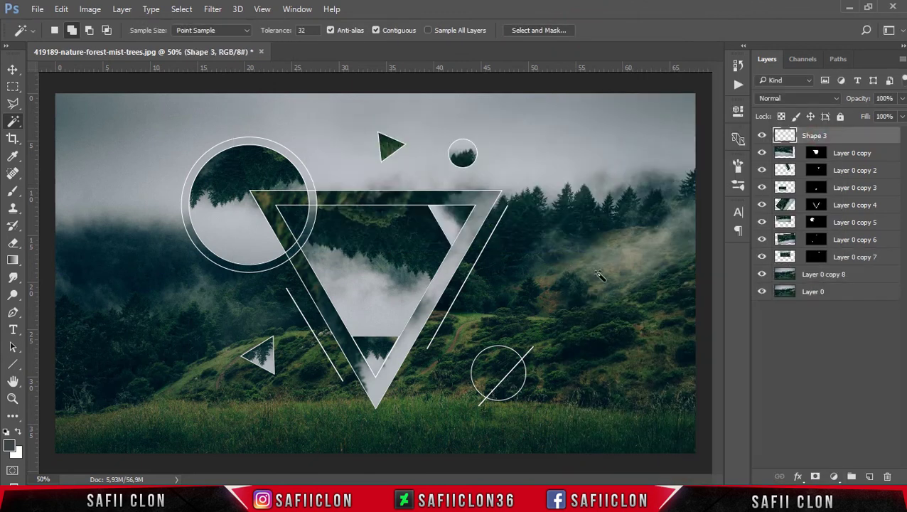
left_click(838, 277)
left_click(815, 476)
left_click(785, 276)
Flip copy 8 vertically, scale it to about 46.8%, rotate near -60°, and move it into place
key("ctrl+t")
right_click(569, 247)
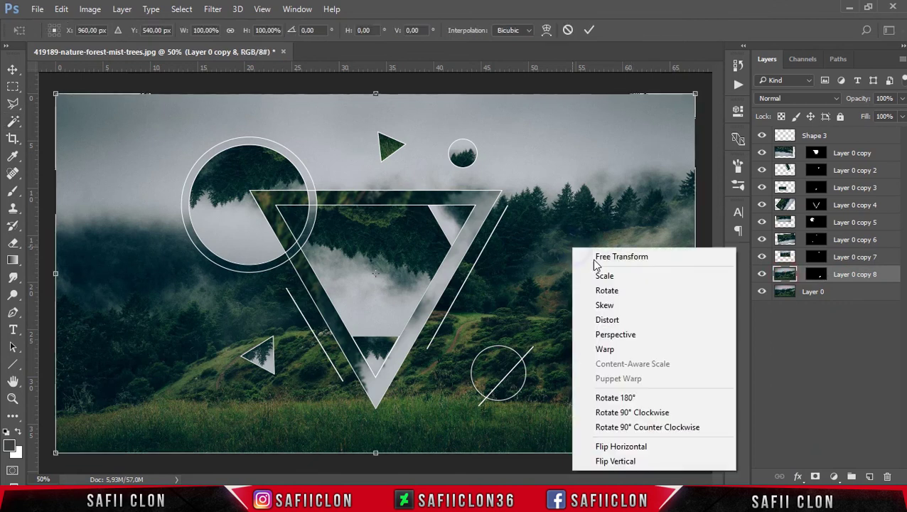
left_click(626, 461)
mouse_move(609, 384)
left_mouse_down()
mouse_move(540, 359)
mouse_move(551, 398)
mouse_move(498, 455)
left_mouse_up()
key("ctrl+minus")
mouse_move(384, 377)
left_mouse_down()
mouse_move(368, 399)
mouse_move(376, 412)
left_mouse_up()
mouse_move(416, 190)
left_mouse_down()
mouse_move(427, 195)
mouse_move(374, 405)
mouse_move(402, 412)
mouse_move(434, 363)
left_mouse_up()
left_click_drag(455, 433, 498, 452)
mouse_move(469, 398)
left_mouse_down()
mouse_move(517, 373)
mouse_move(529, 354)
left_mouse_up()
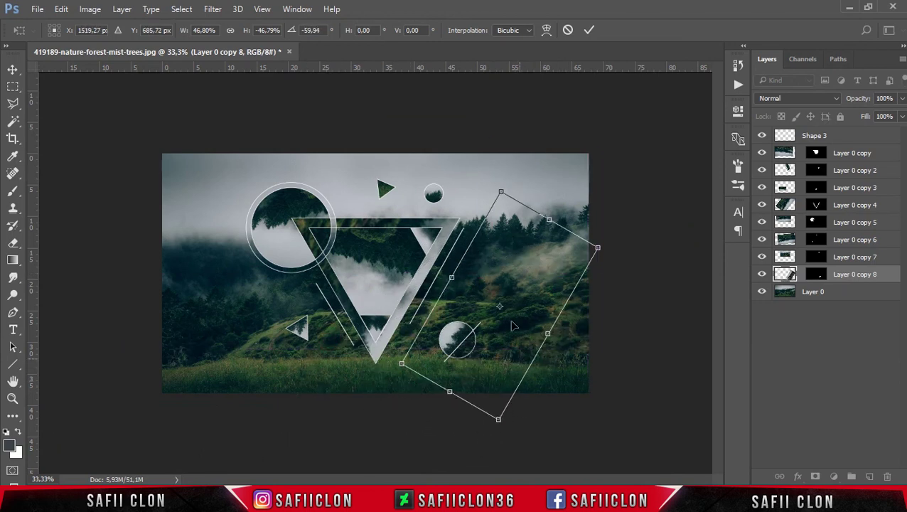
left_click(588, 30)
right_click(841, 295)
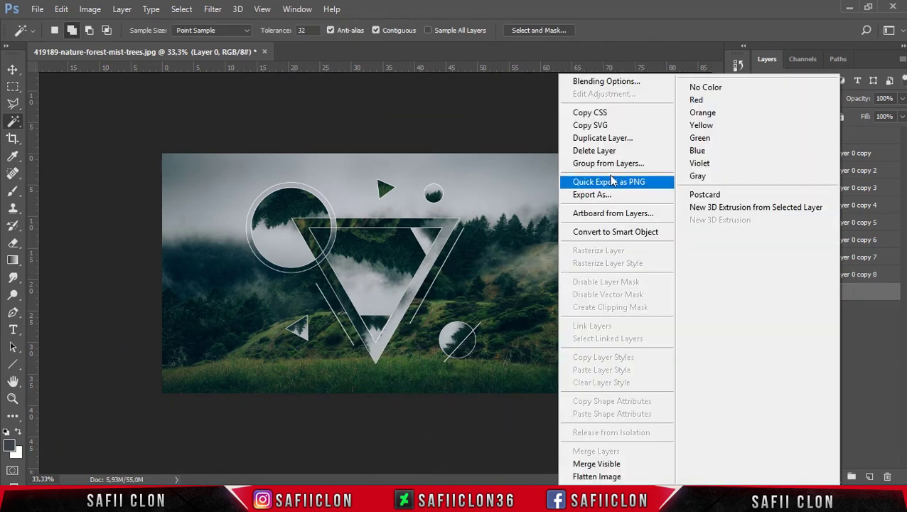
Duplicate Layer 0 as Layer 0 copy 9 and mask it to the selected shape area
left_click(618, 135)
left_click(573, 147)
left_click(847, 136)
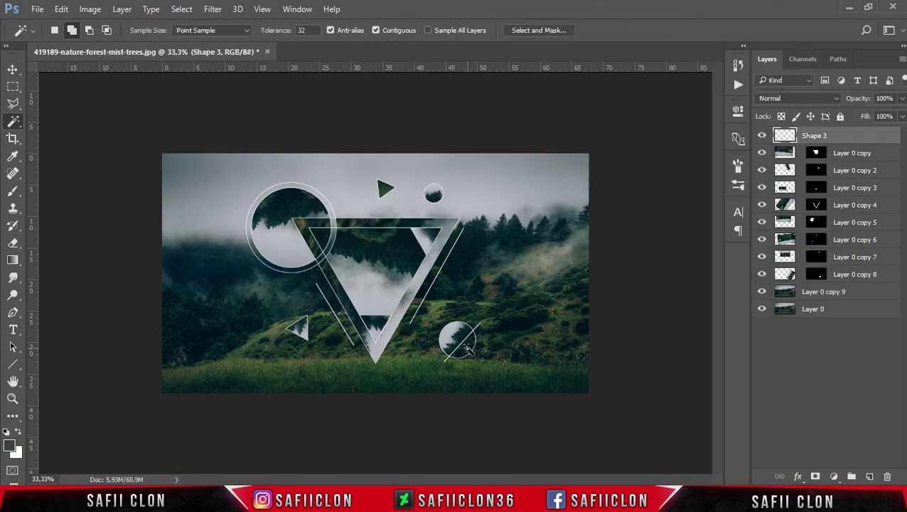
left_click(860, 293)
left_click(815, 476, "alt")
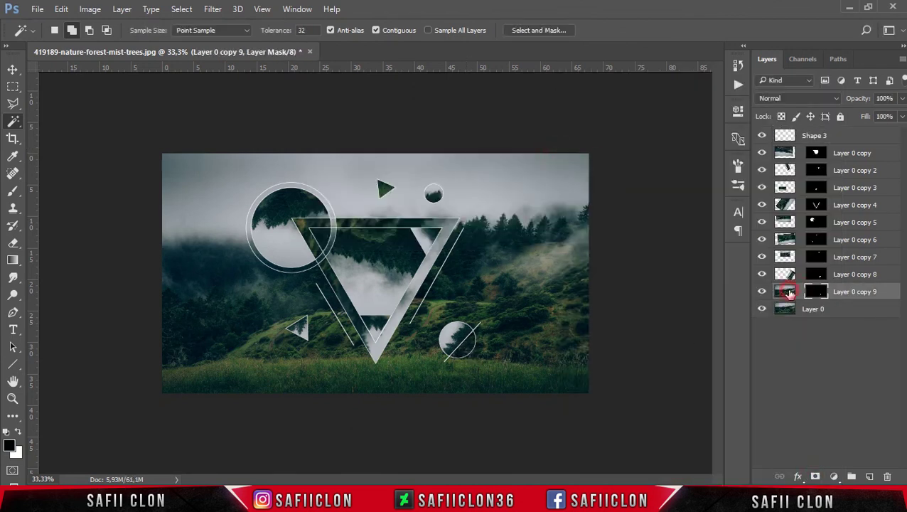
left_click(789, 293)
Rotate copy 9 to about -125.74°, zoom to 50%, and select Shape 3 through copy 9
key("ctrl+t")
mouse_move(633, 405)
left_mouse_down()
mouse_move(521, 346)
mouse_move(547, 371)
left_mouse_up()
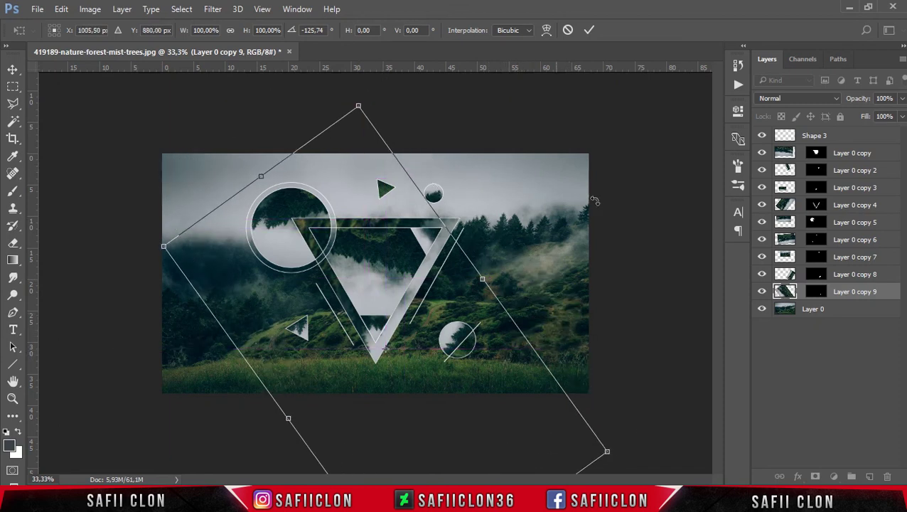
left_click(590, 30)
key("ctrl+minus")
key("ctrl+plus")
key("ctrl+plus")
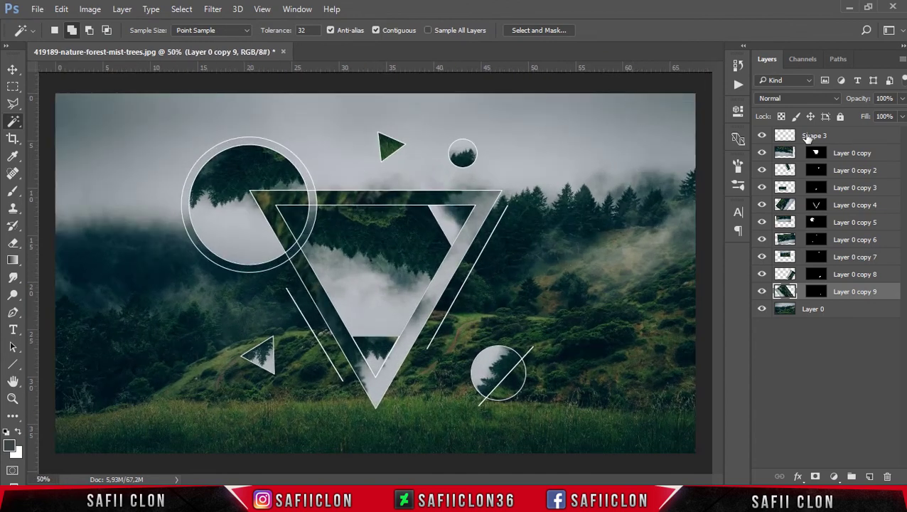
left_click(858, 138, "shift")
right_click(855, 136)
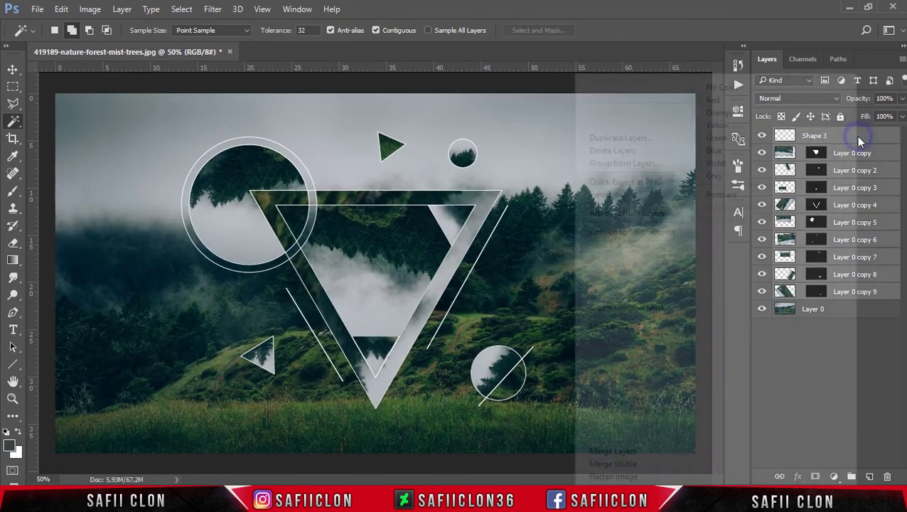
Group the selected layers into Group 1, toggle its visibility to compare, then choose the Move tool
left_click(655, 162)
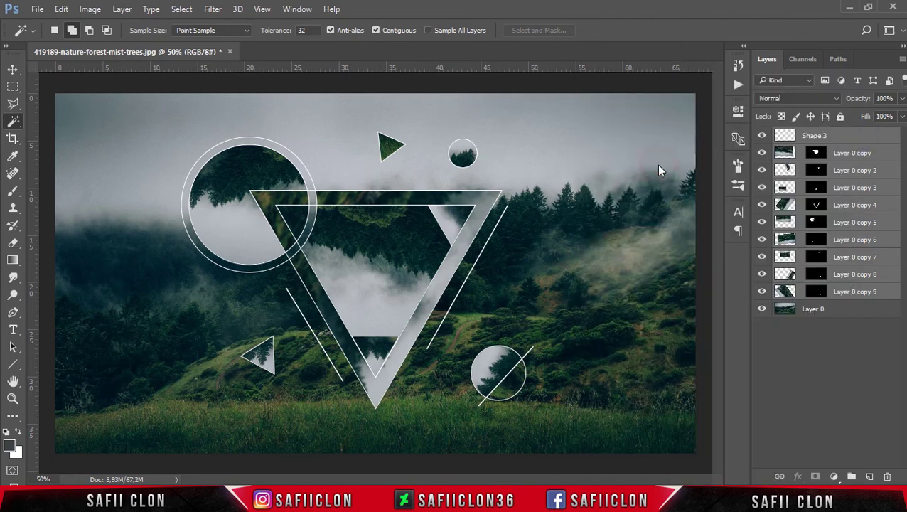
left_click(572, 164)
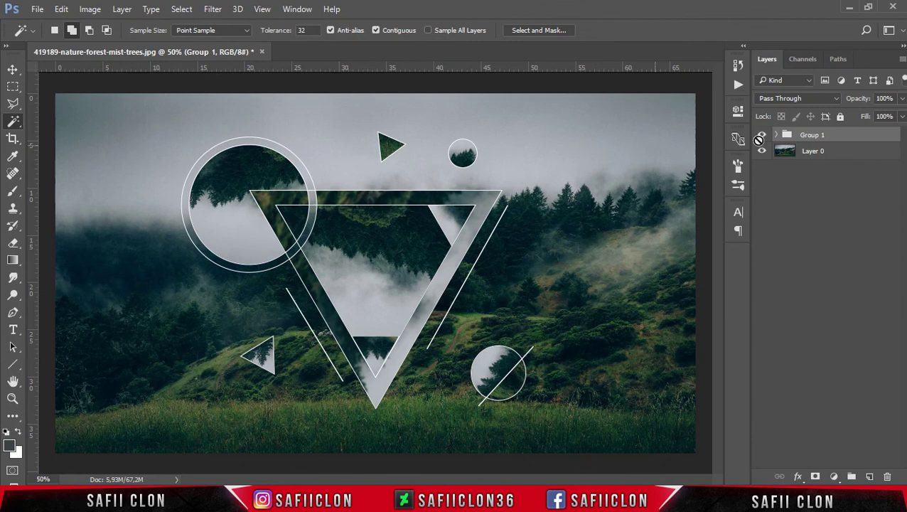
left_click(762, 135)
left_click(762, 135)
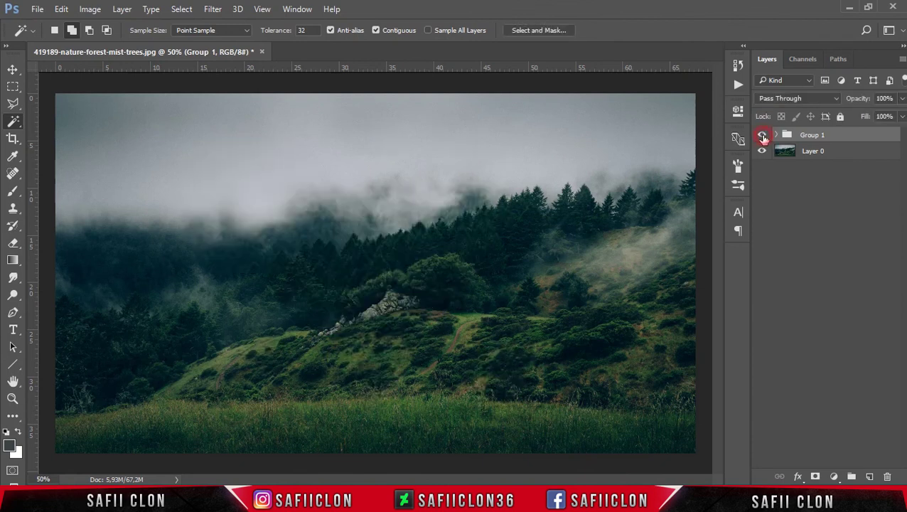
left_click(12, 70)
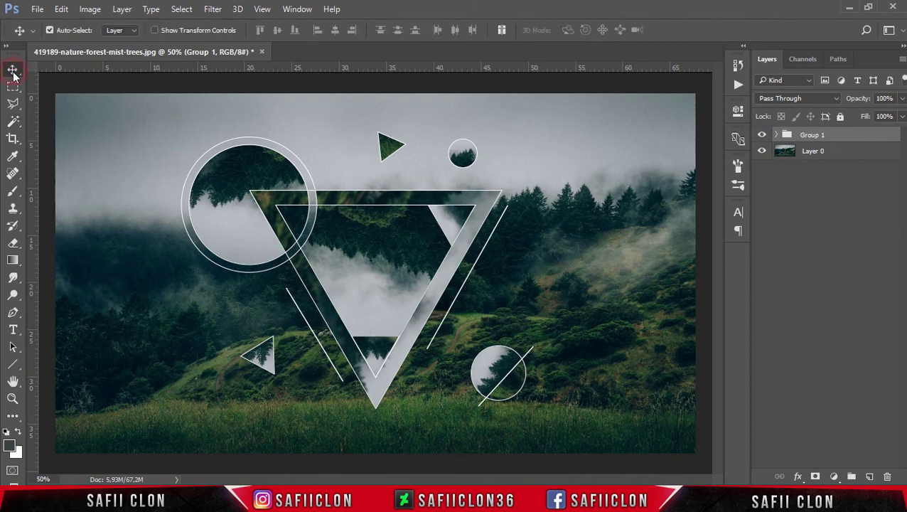
key("ctrl+minus")
key("ctrl+plus")
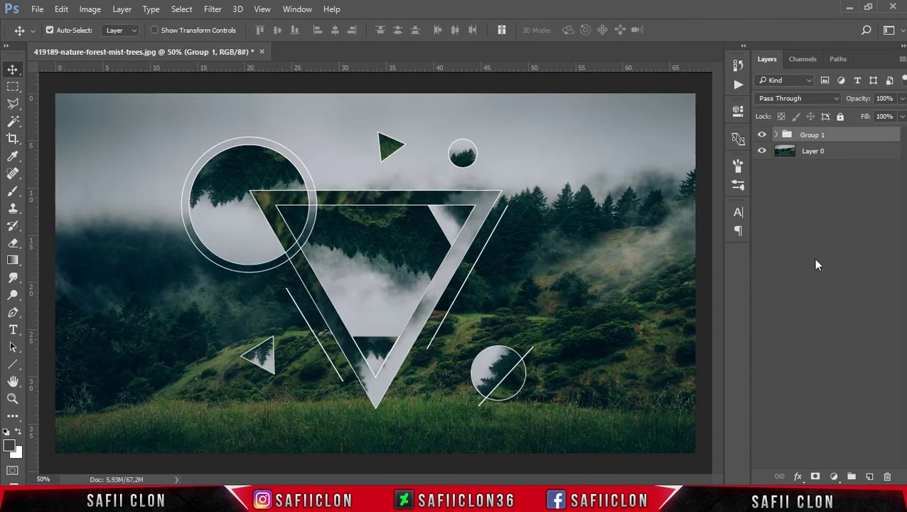